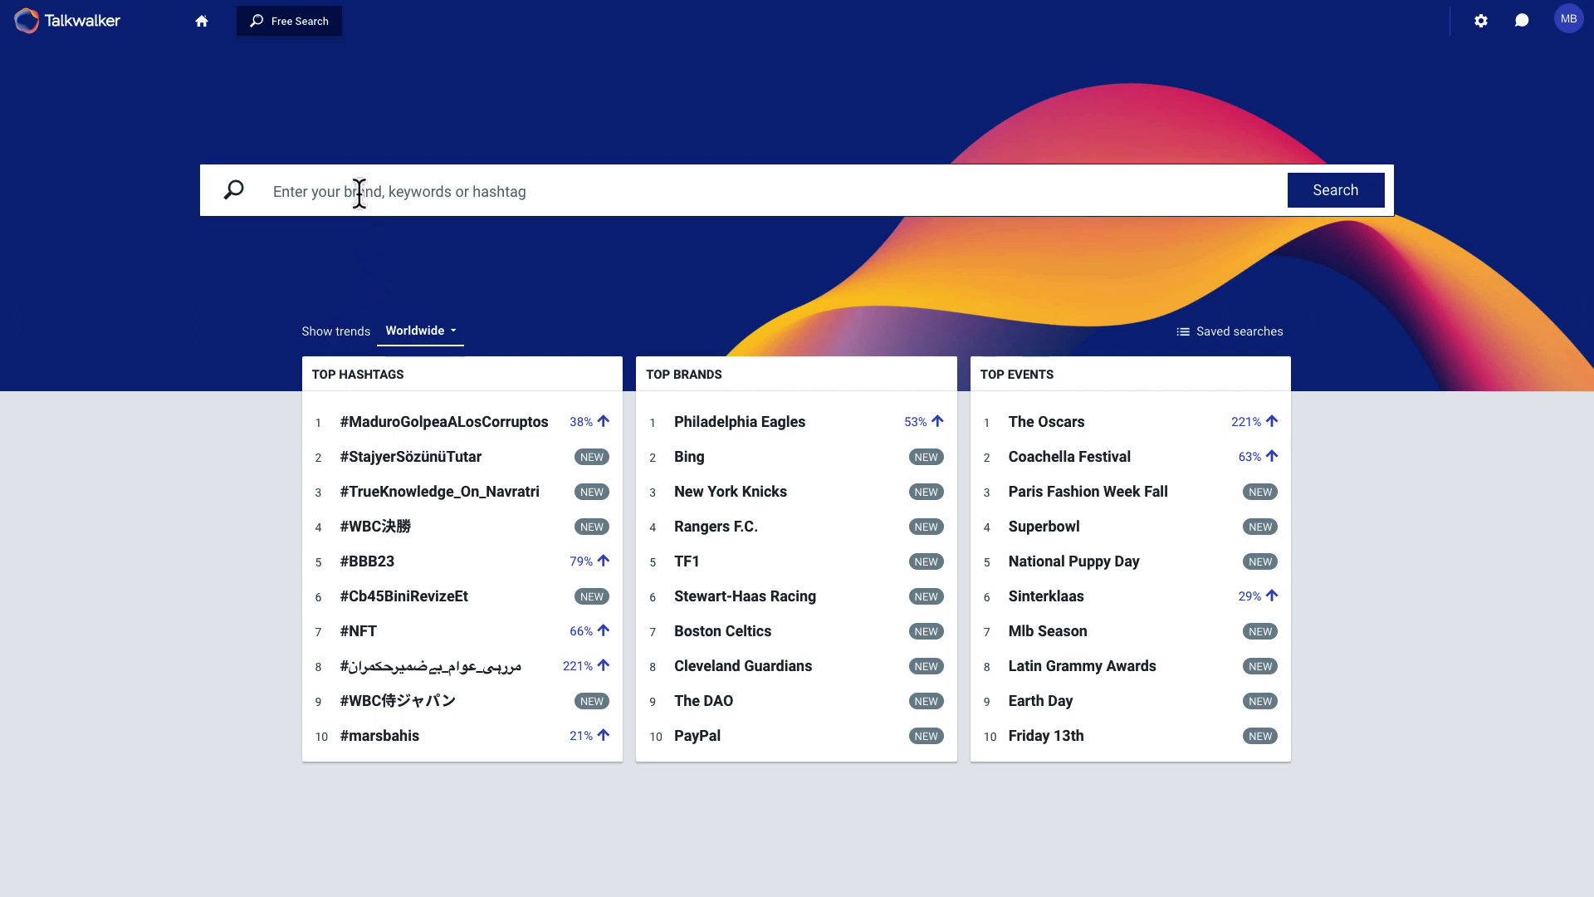
Search for #chatGPT and view its Key Metrics: 182.4K results and 4.1B reach.
left_click(358, 192)
type("#chatGPT")
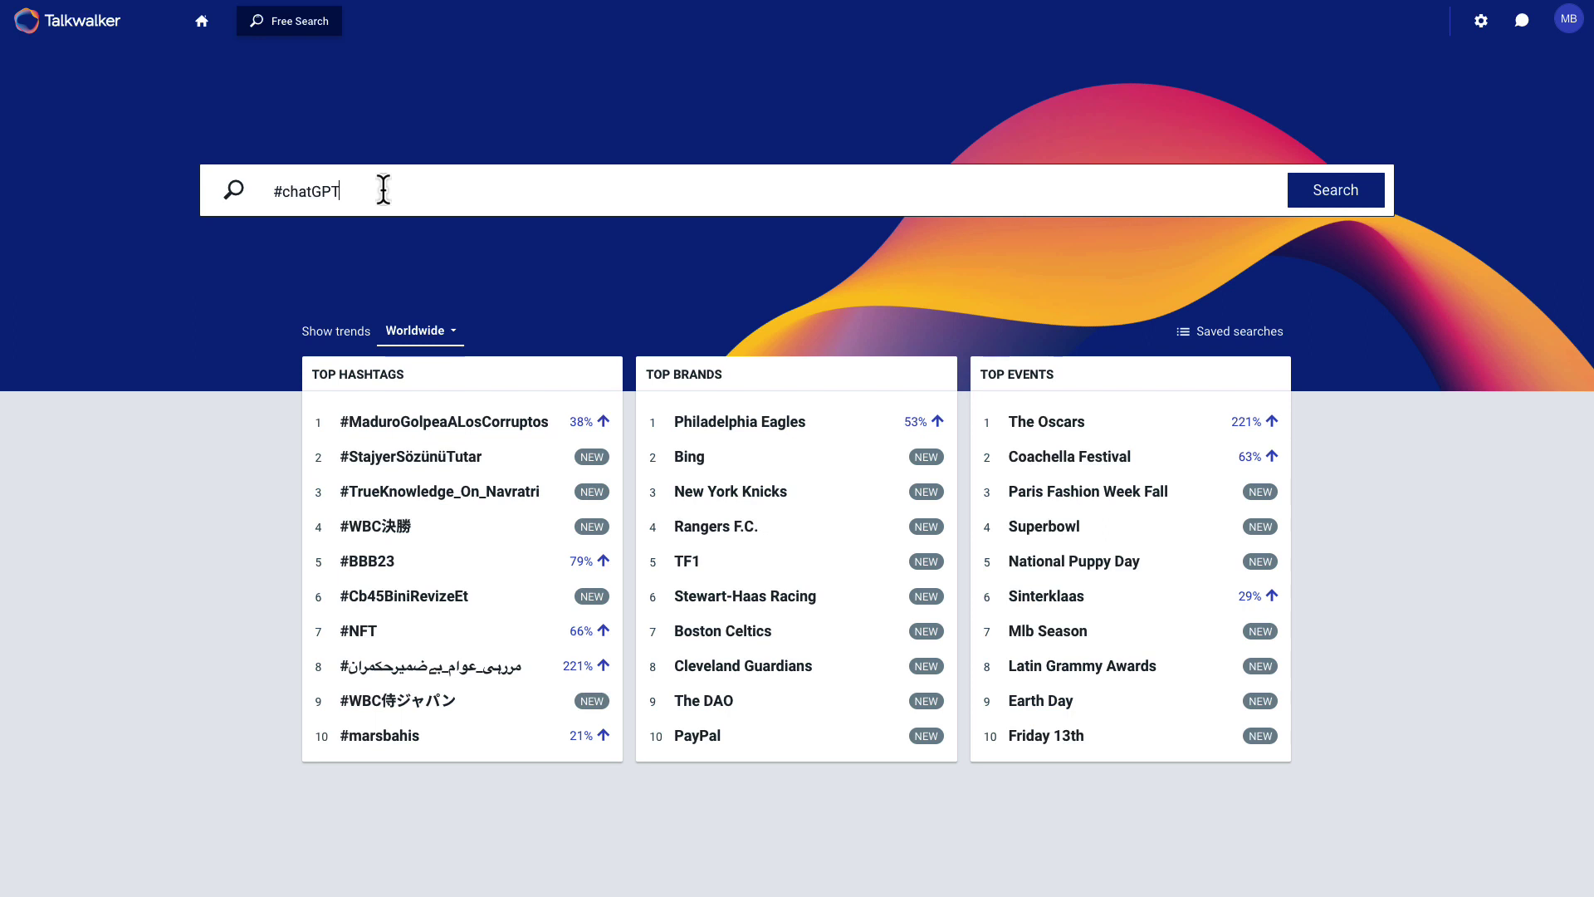
key("Return")
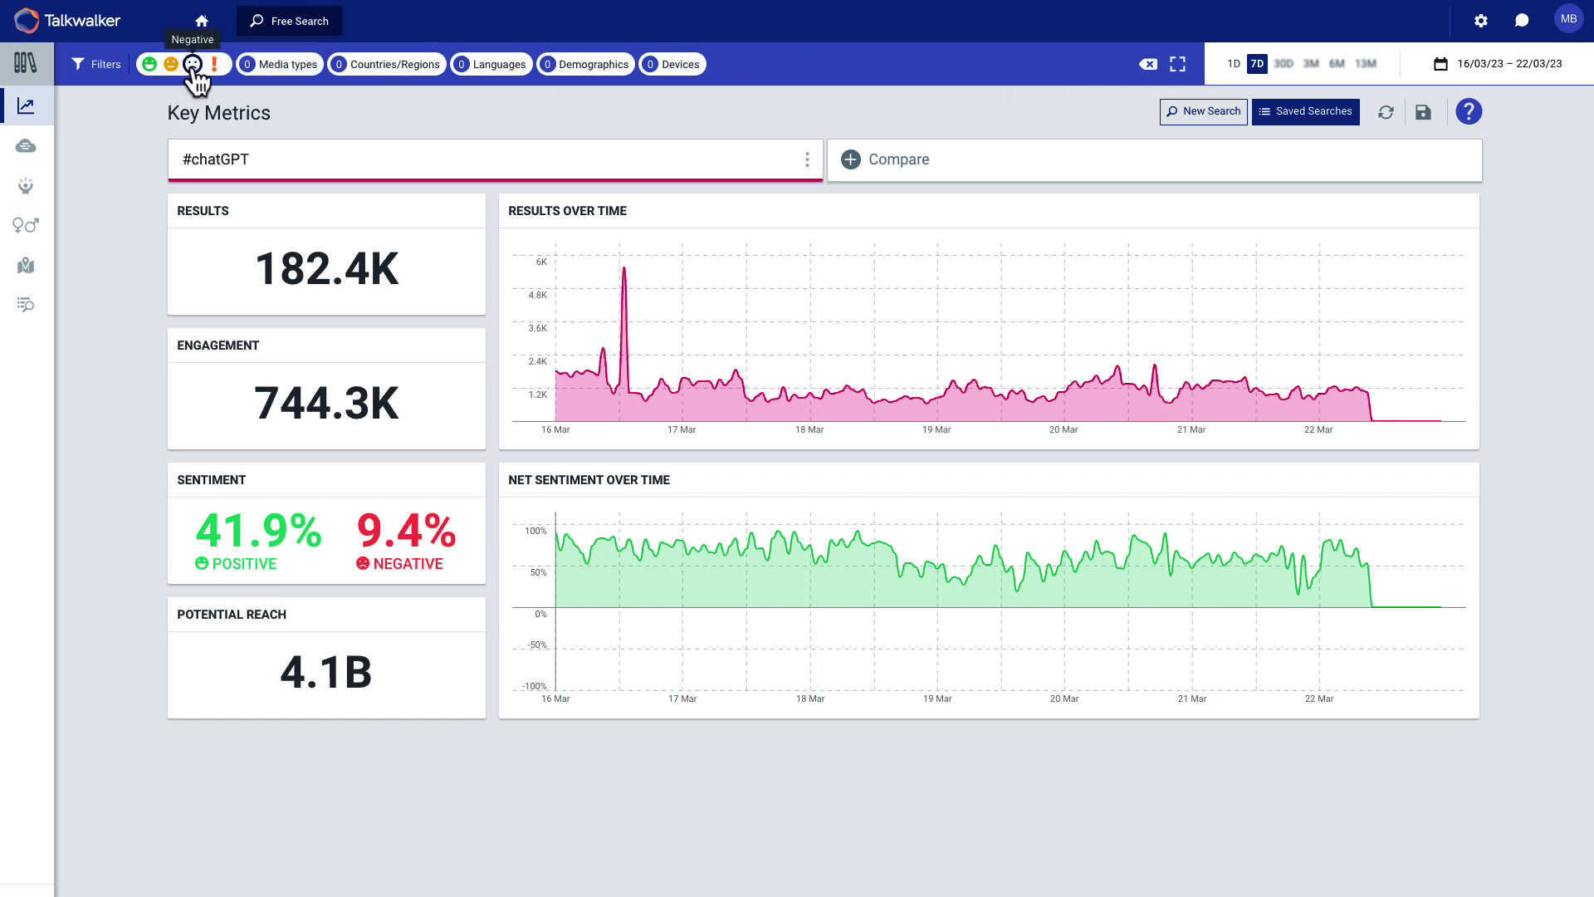
left_click(261, 68)
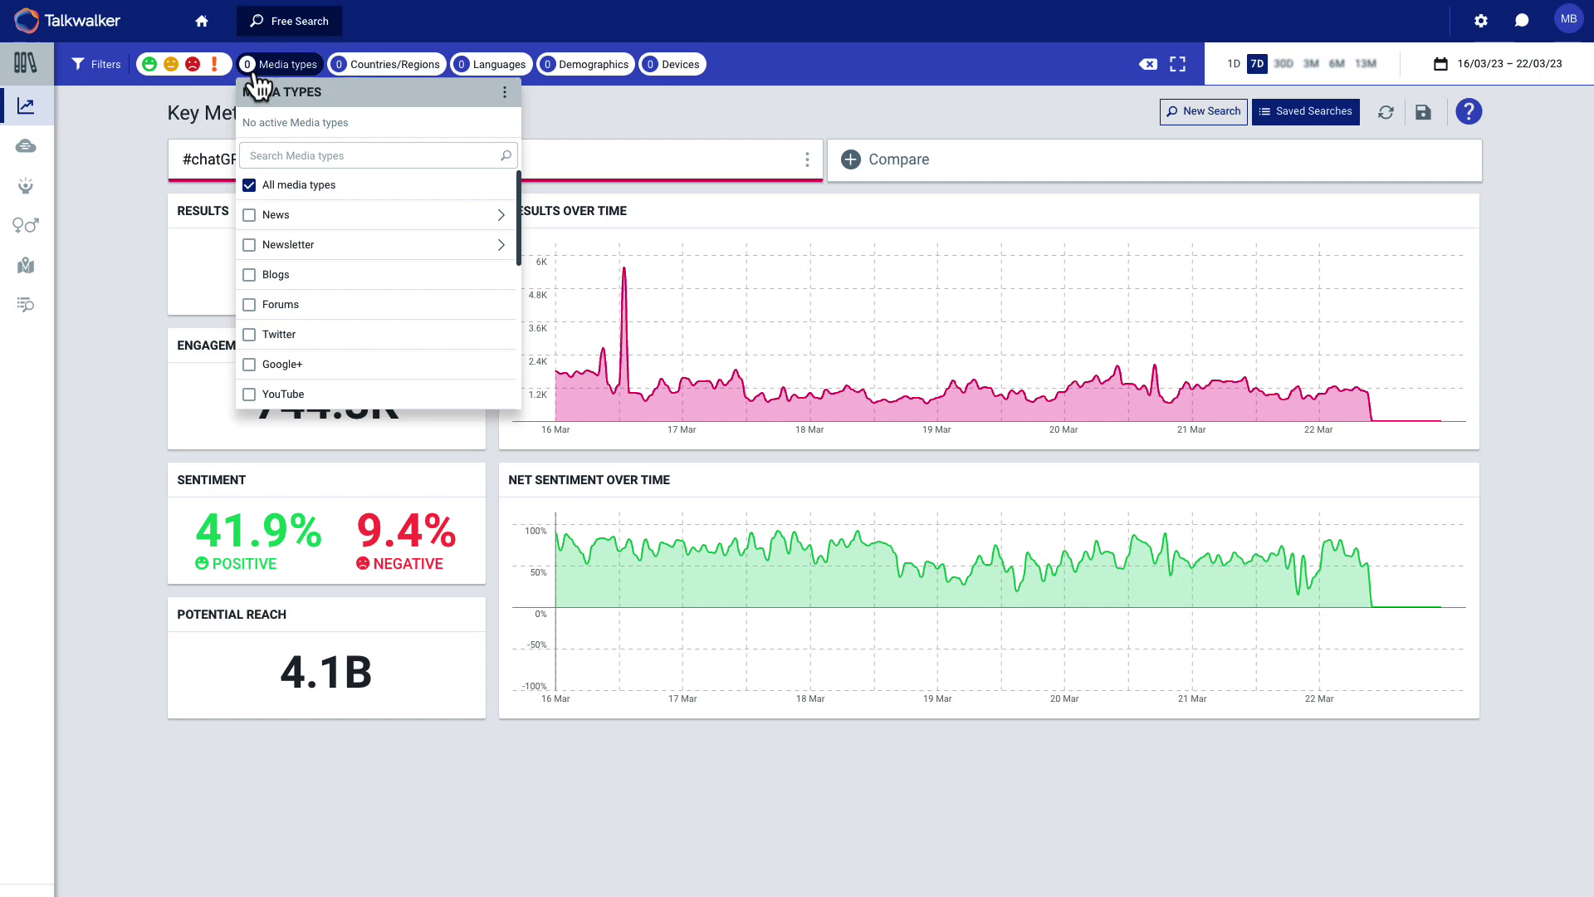
left_click(257, 75)
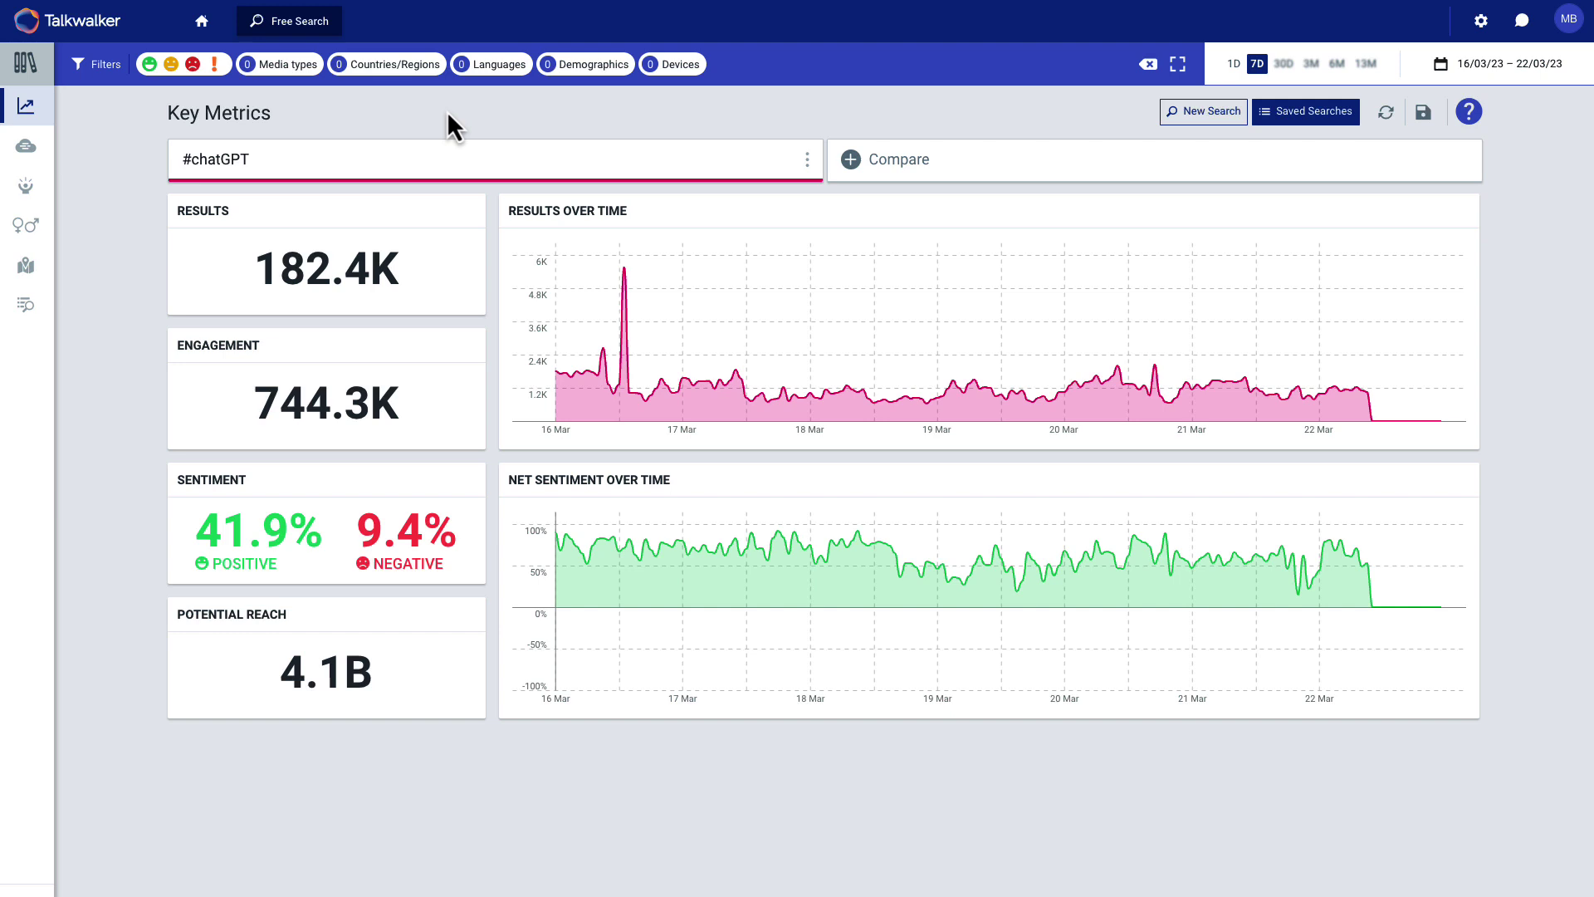
left_click(225, 158)
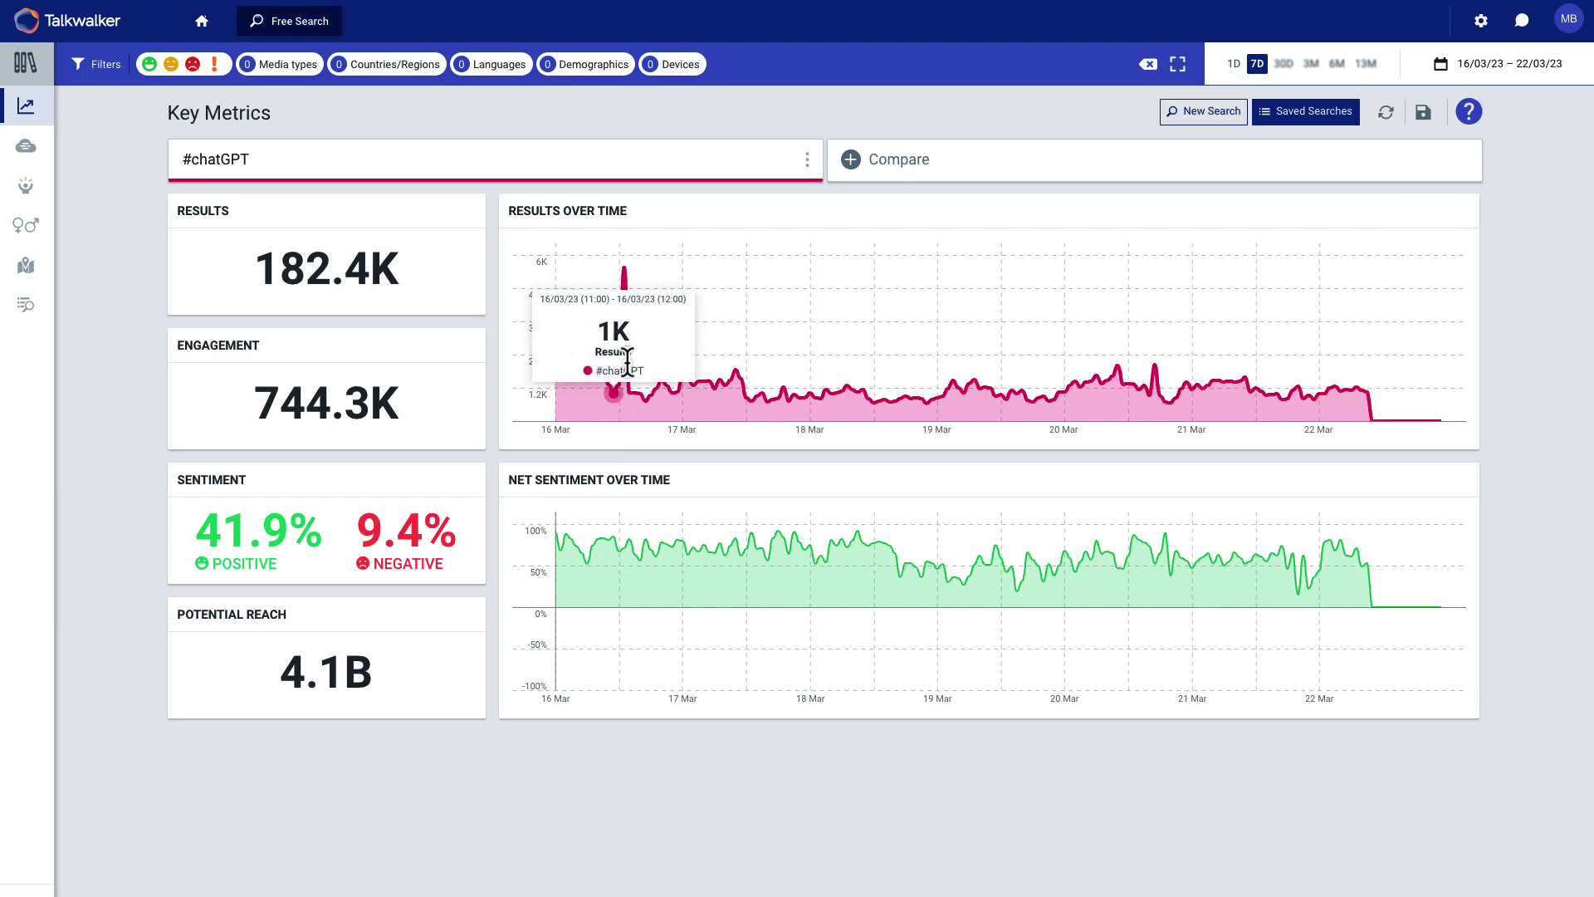
mouse_move(798, 407)
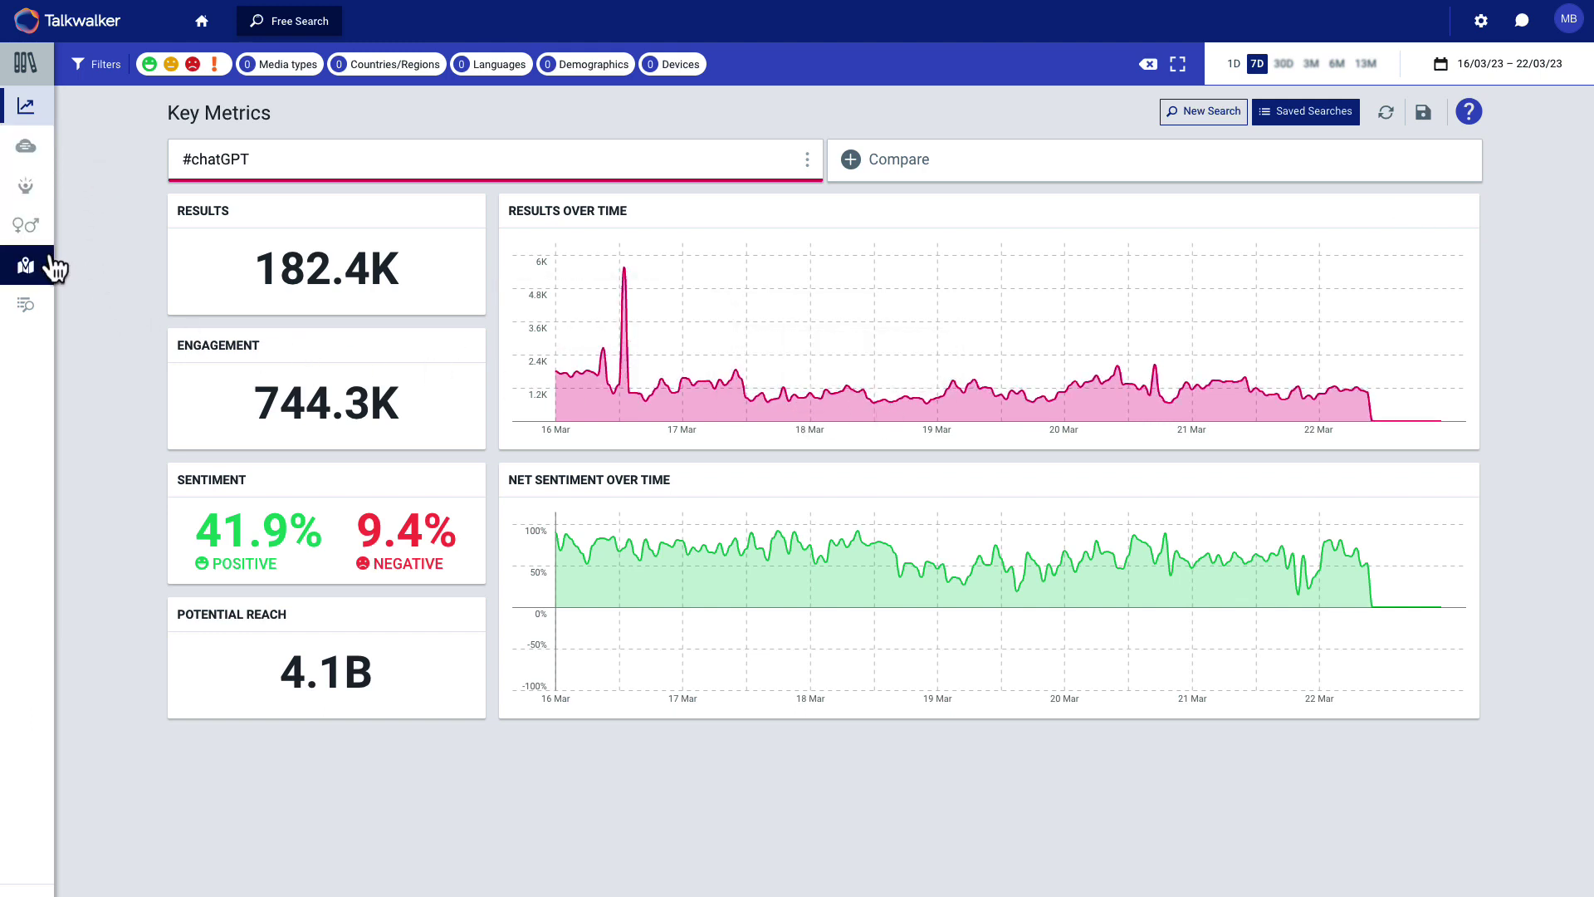
Show the #chatGPT Top Themes hashtag cloud, briefly adding OR NFT to the query then removing it.
left_click(29, 157)
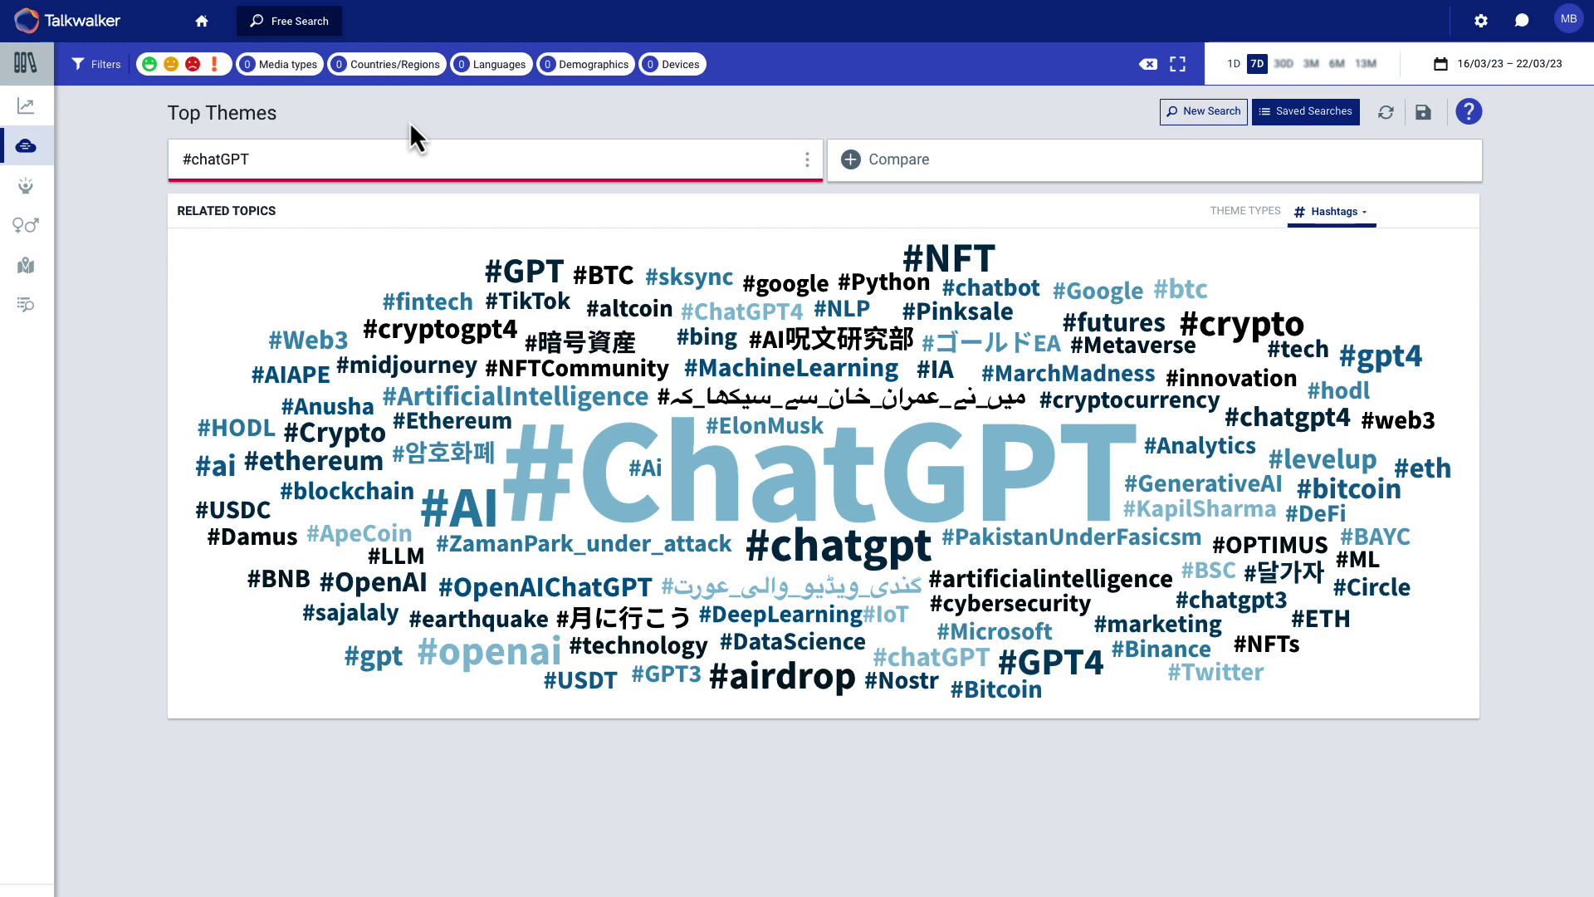
left_click_drag(274, 164, 178, 162)
left_click(310, 162)
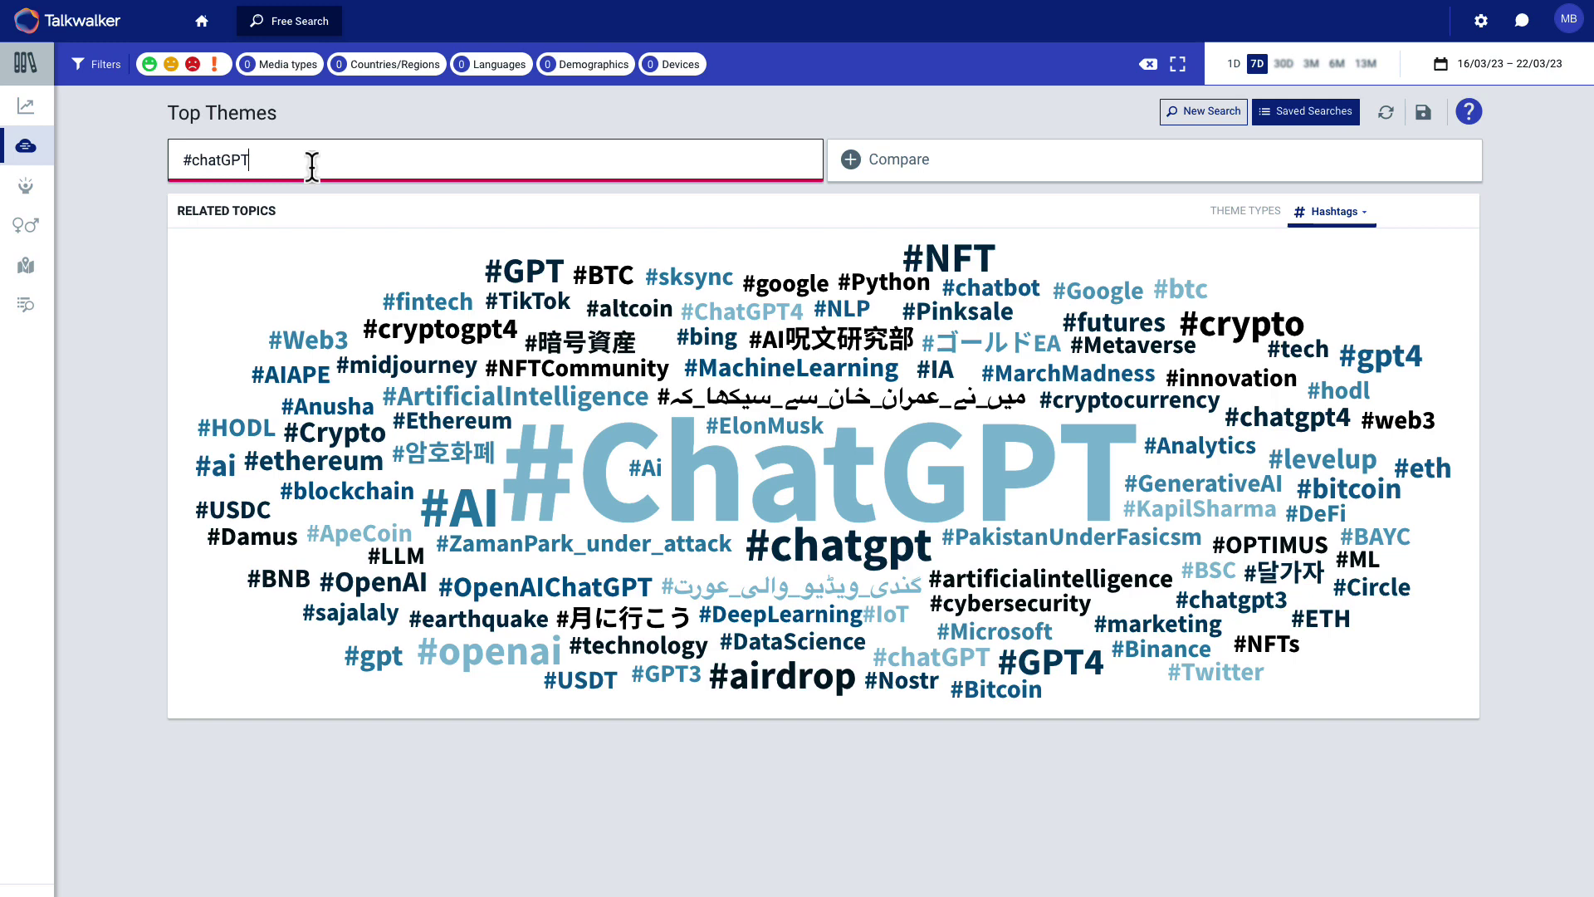
type("OR")
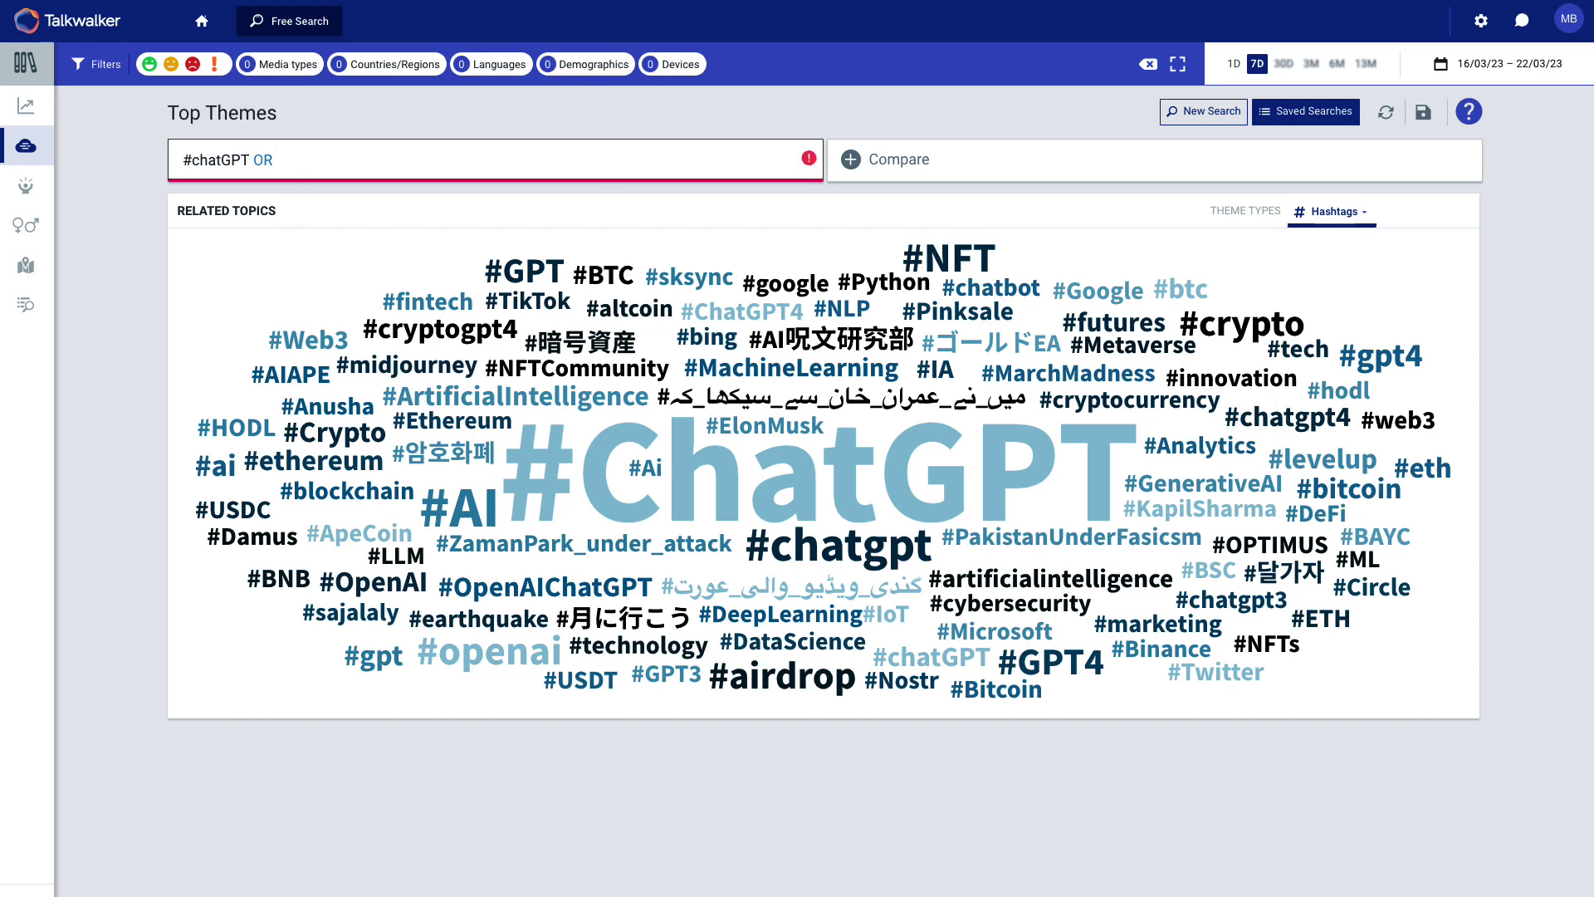
type(" NFT")
key("BackSpace")
key("BackSpace")
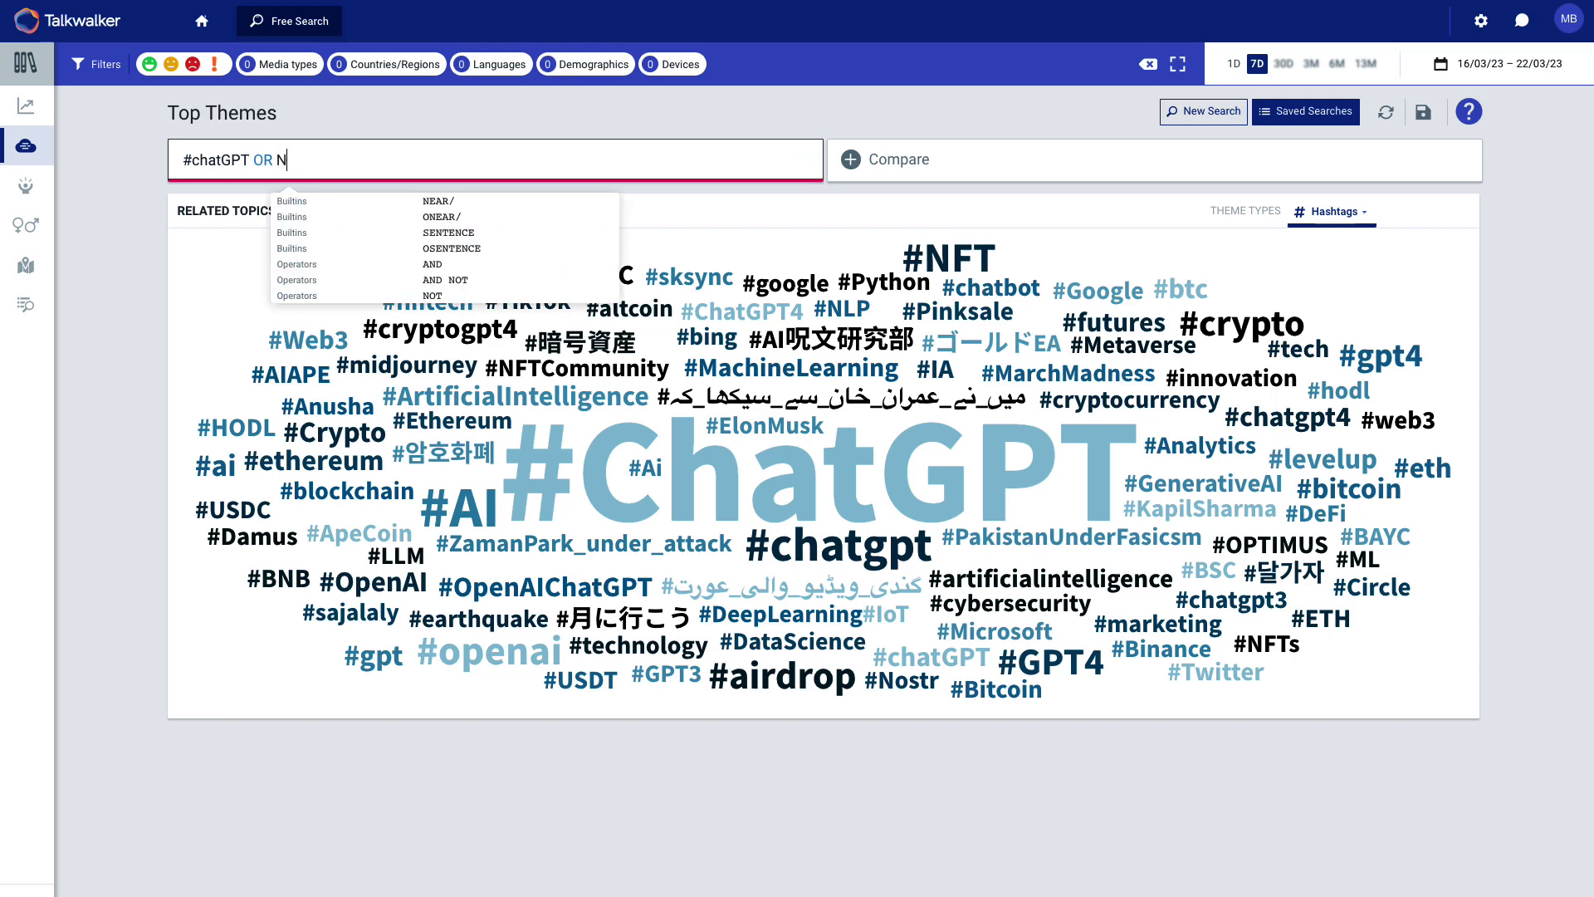
type("FT")
key("BackSpace")
key("BackSpace")
key("BackSpace")
key("BackSpace")
key("BackSpace")
key("BackSpace")
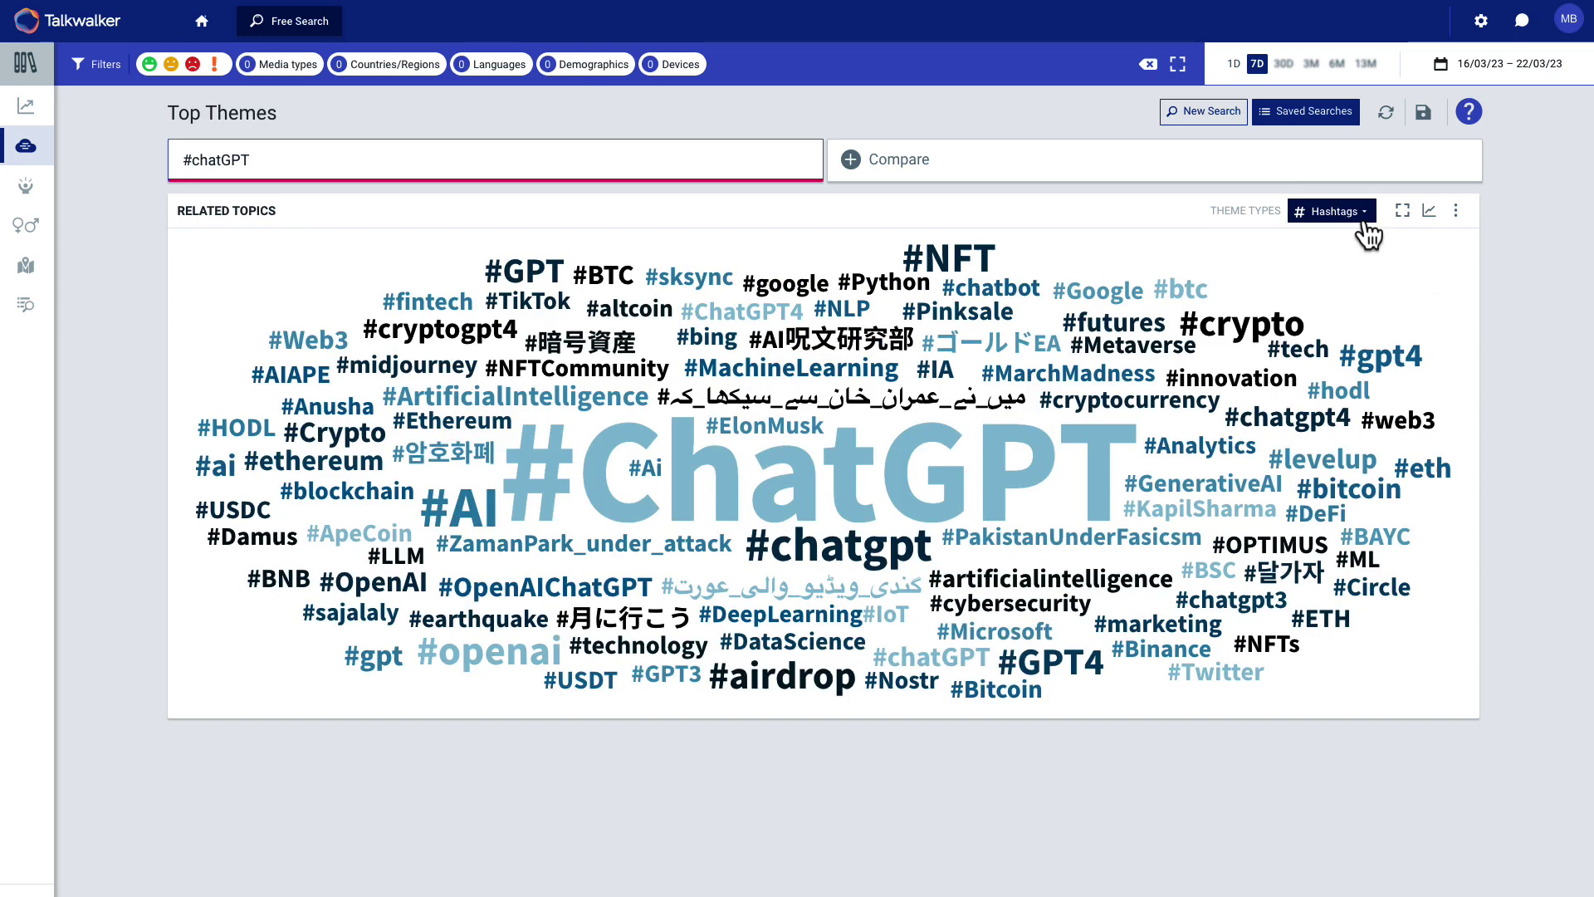
Switch the Theme types list from hashtags to Top themes.
left_click(1362, 217)
left_click(1339, 242)
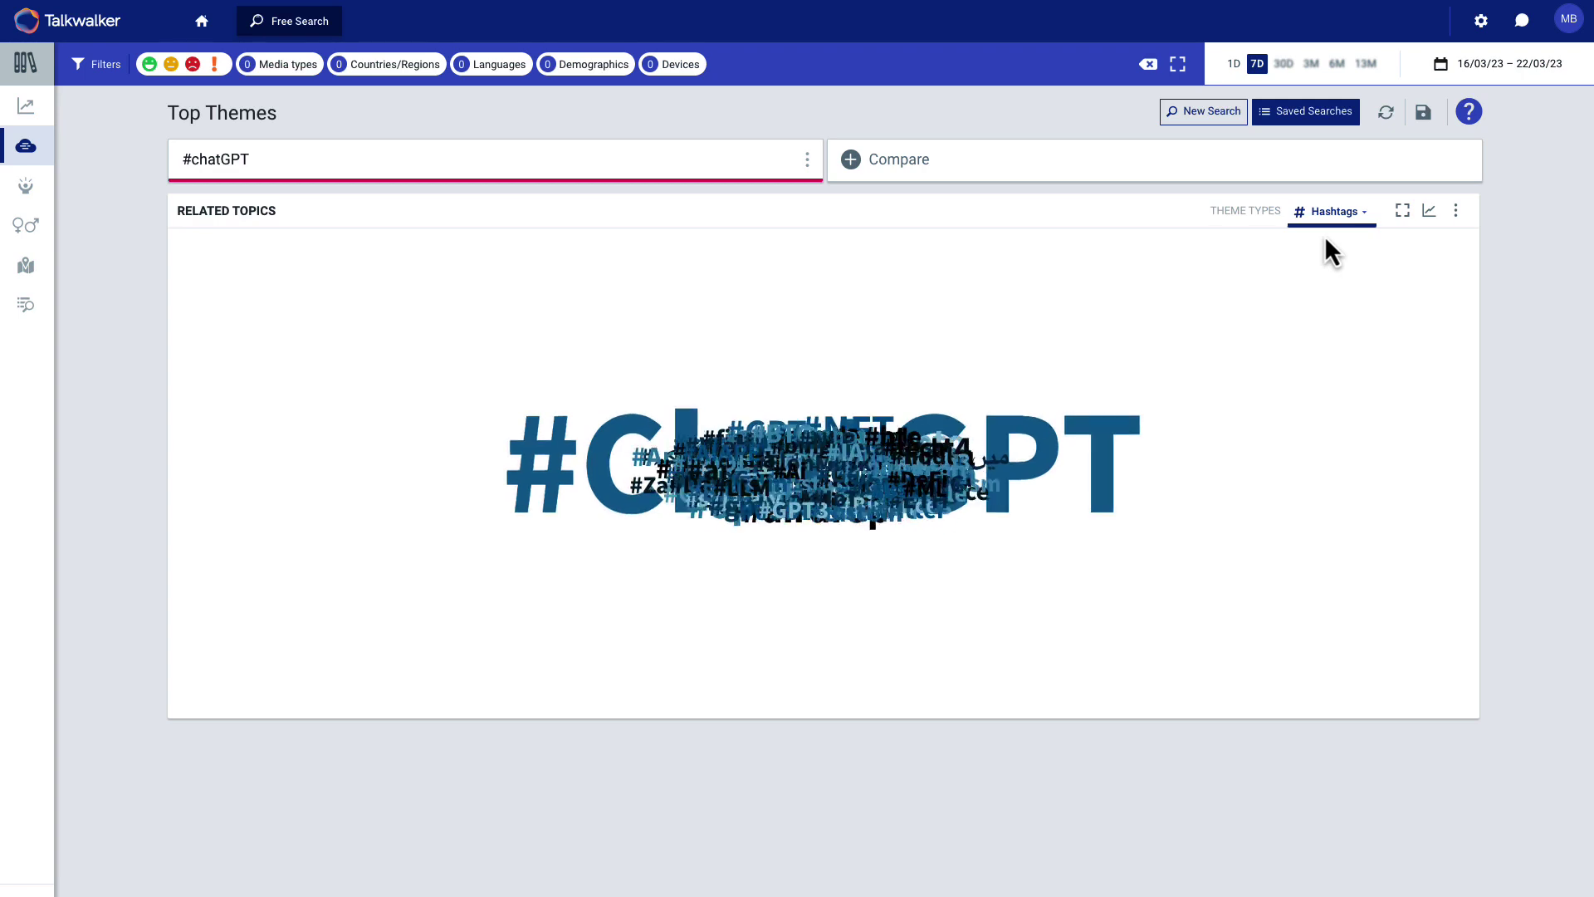
left_click(1332, 213)
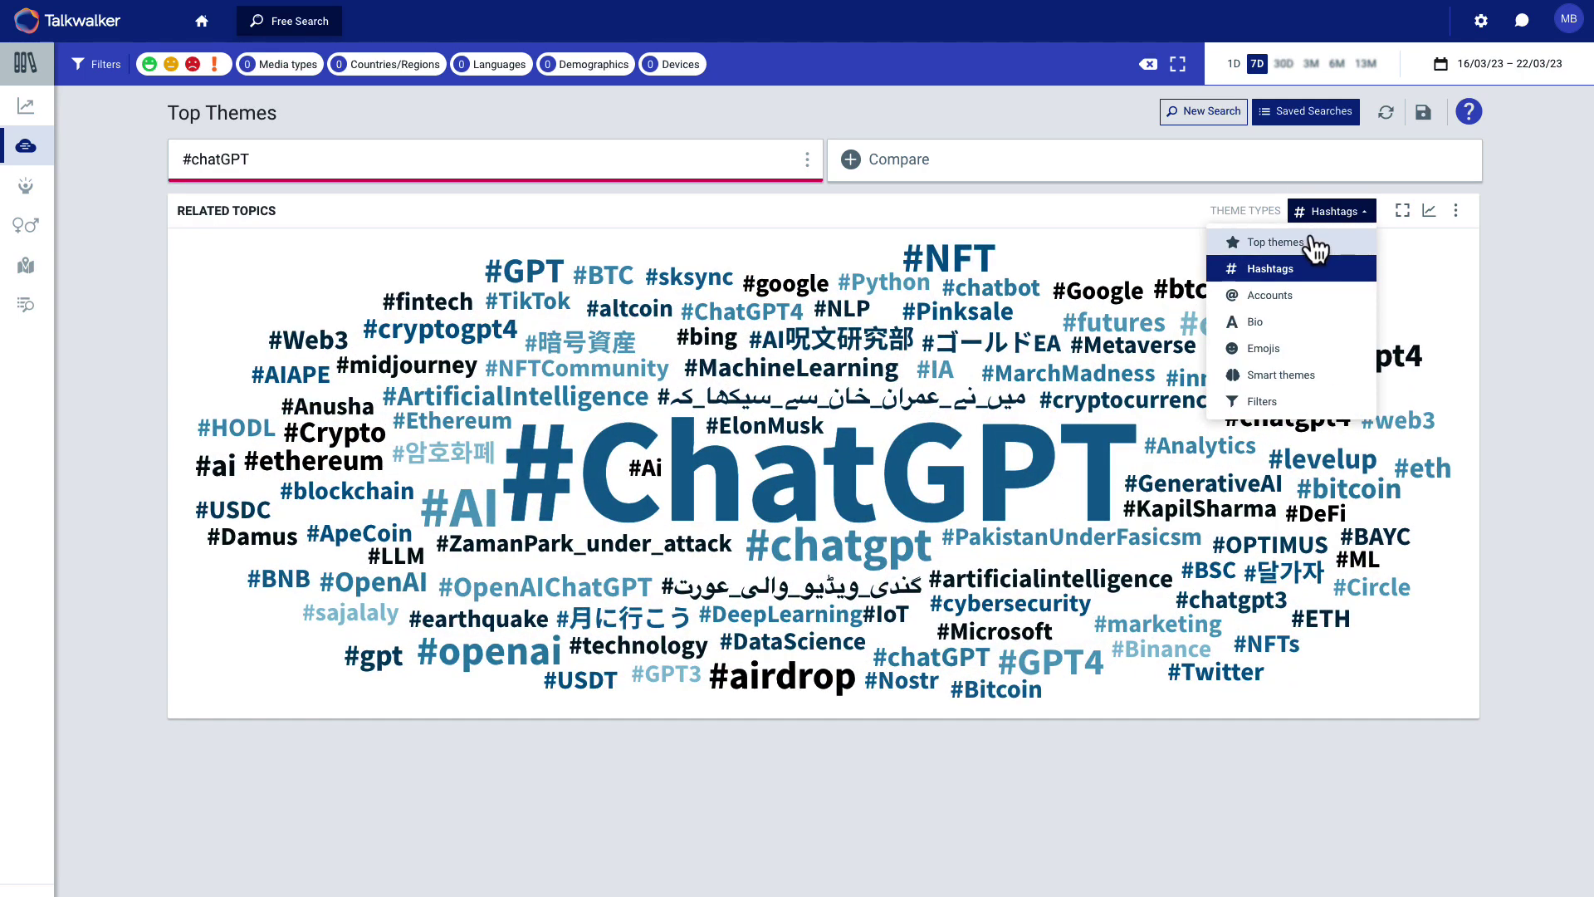
left_click(1254, 246)
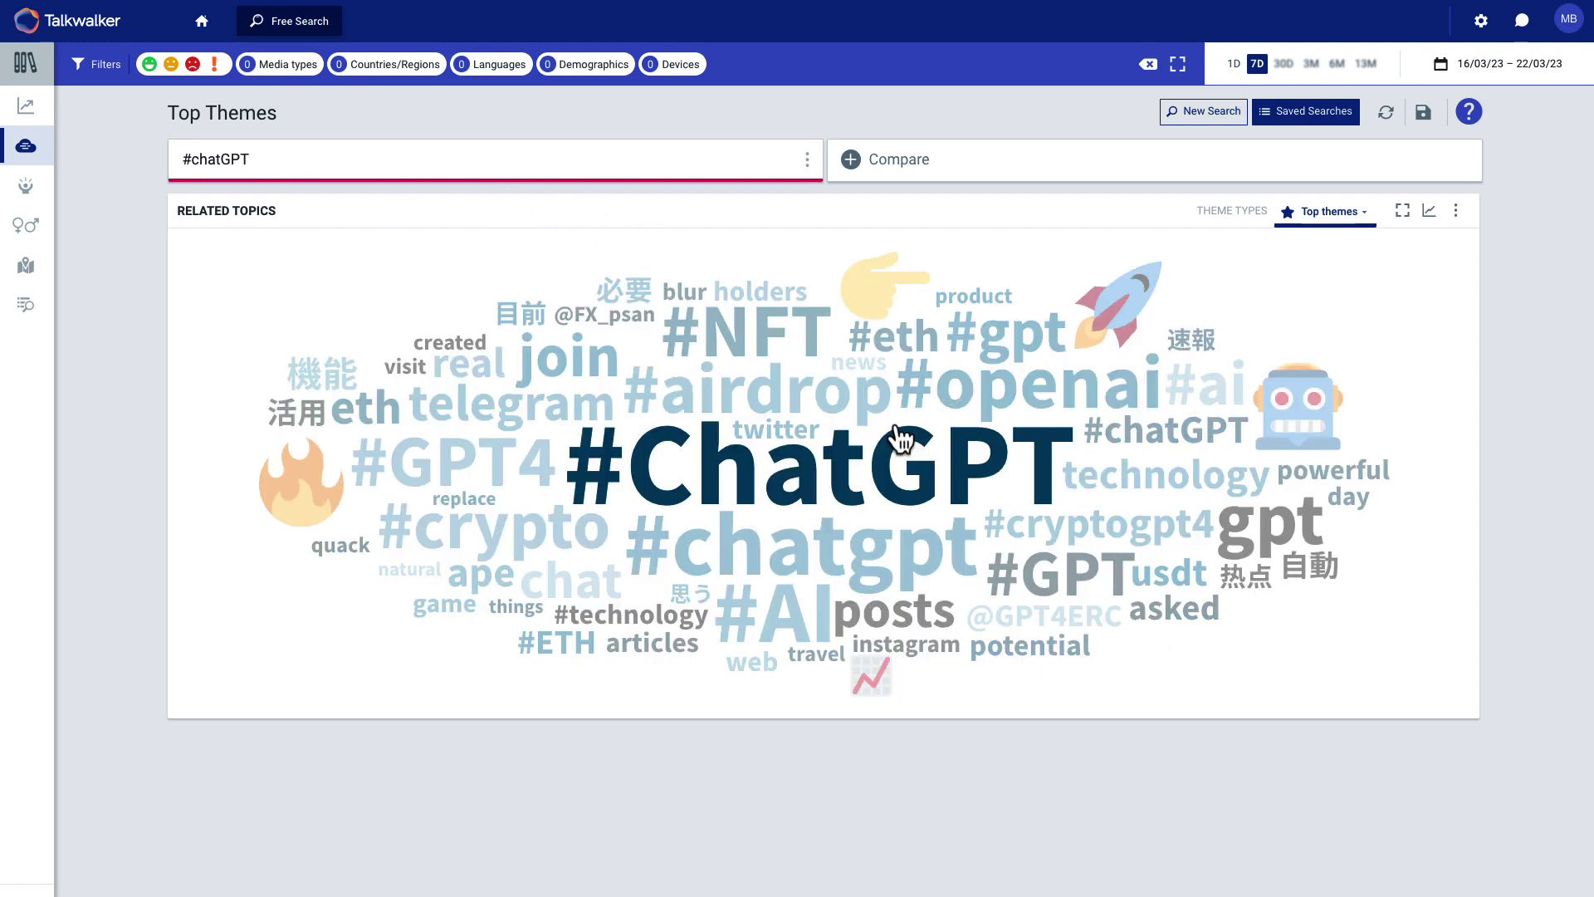
Broaden the query to #chatGPT OR "chat gpt" and rerun it.
mouse_move(901, 440)
left_click(353, 162)
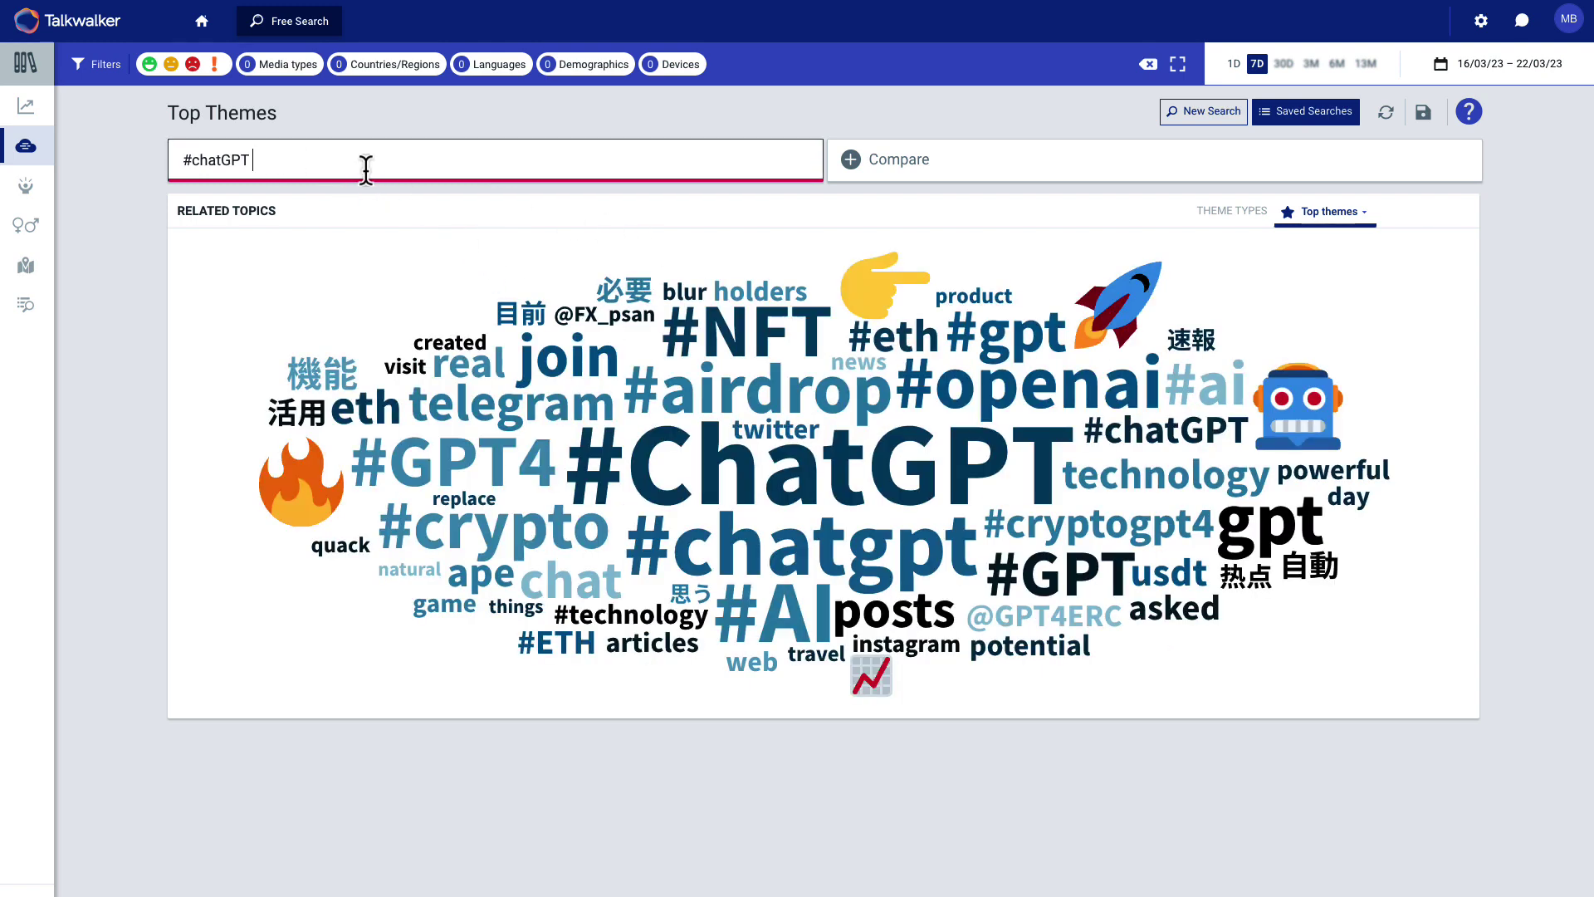
type("OR \"chat gpt")
key("Return")
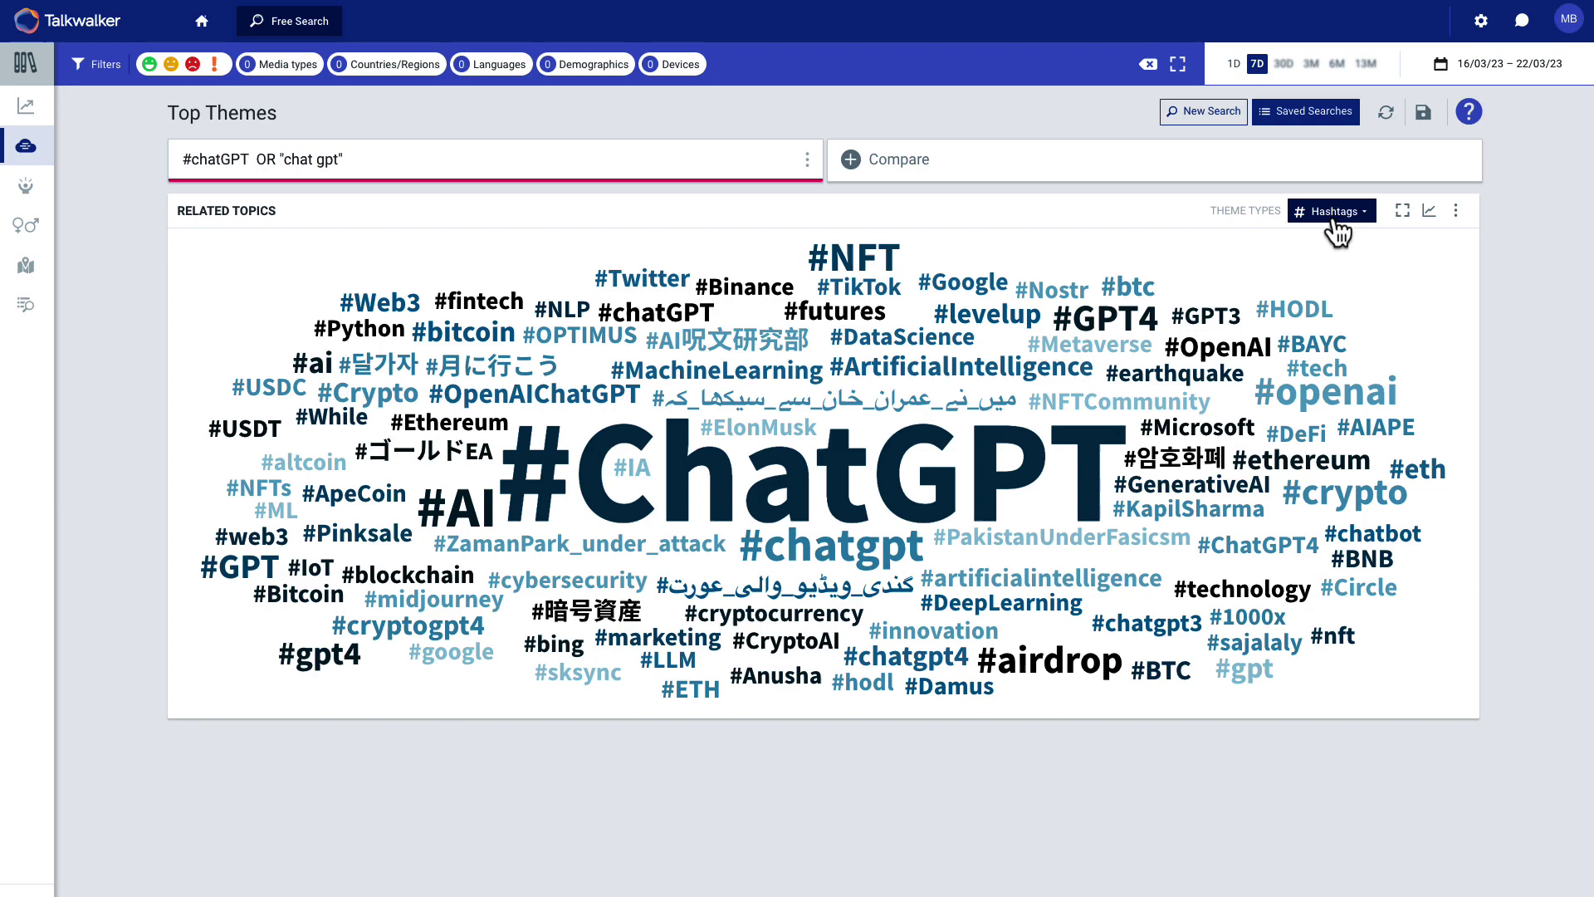
Set Theme types to Top themes for the broadened query, showing #ChatGPT at 31.1%.
left_click(1337, 211)
left_click(1321, 239)
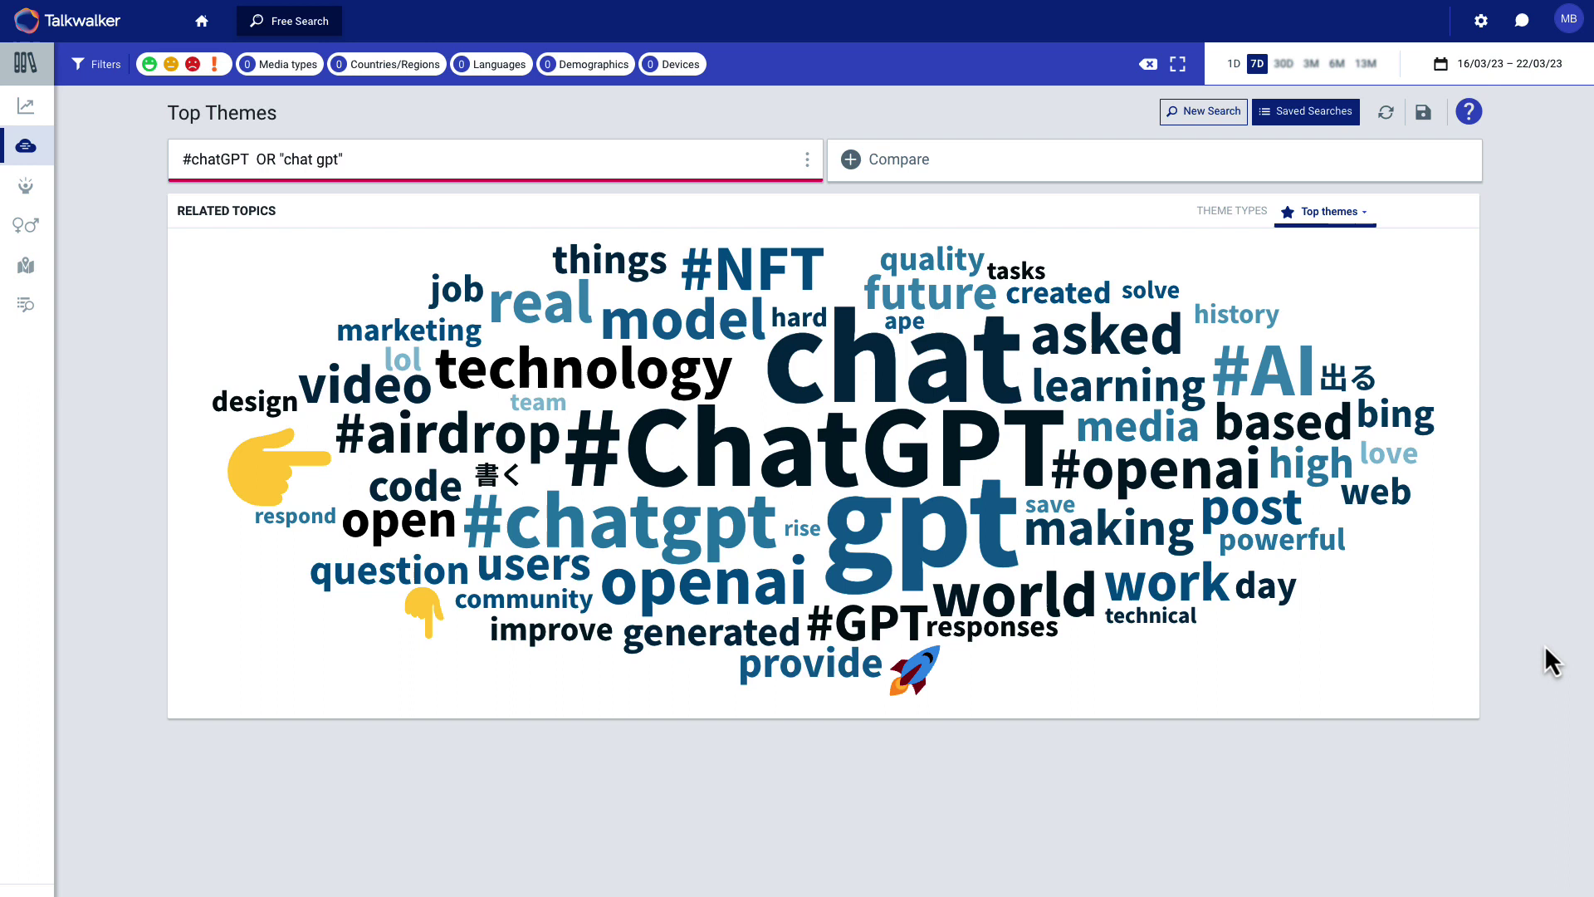
left_click(1355, 217)
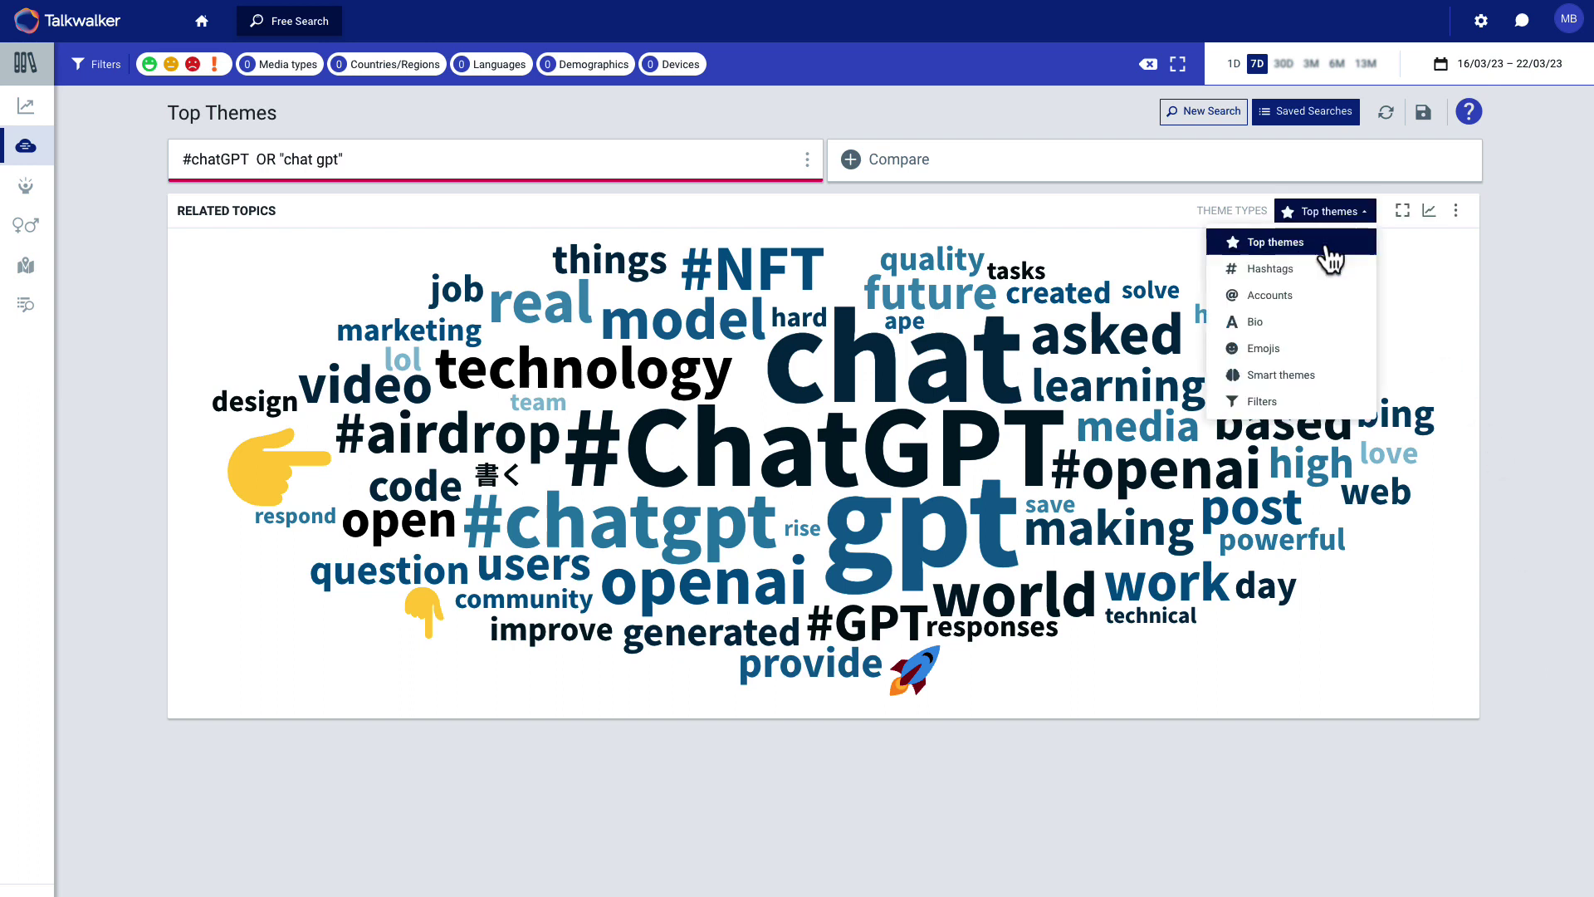
left_click(1284, 294)
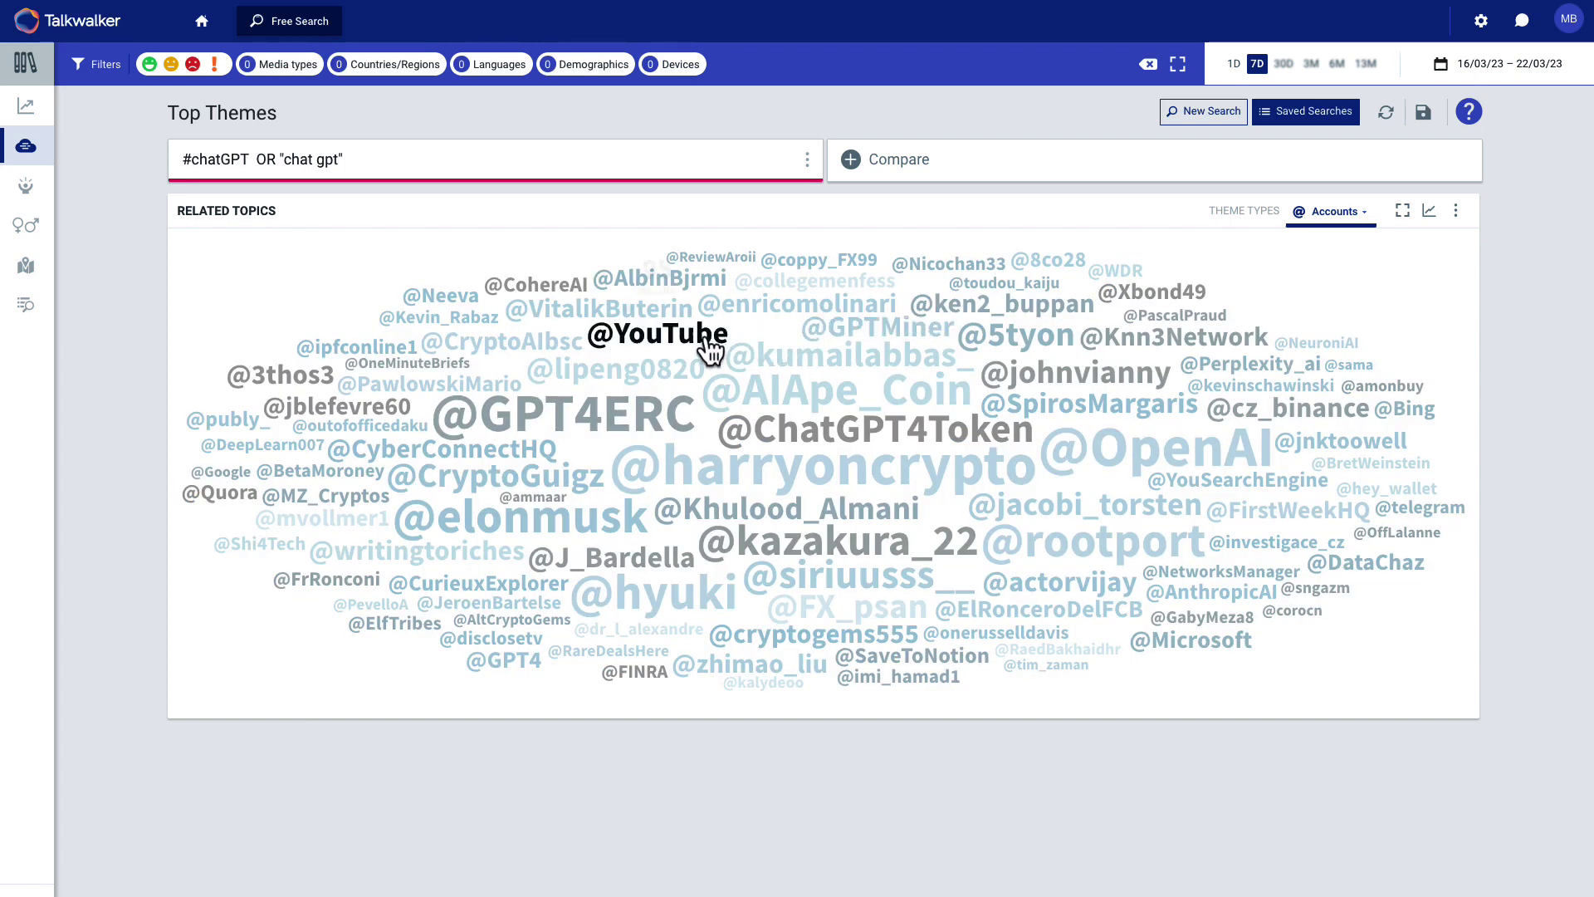
mouse_move(740, 357)
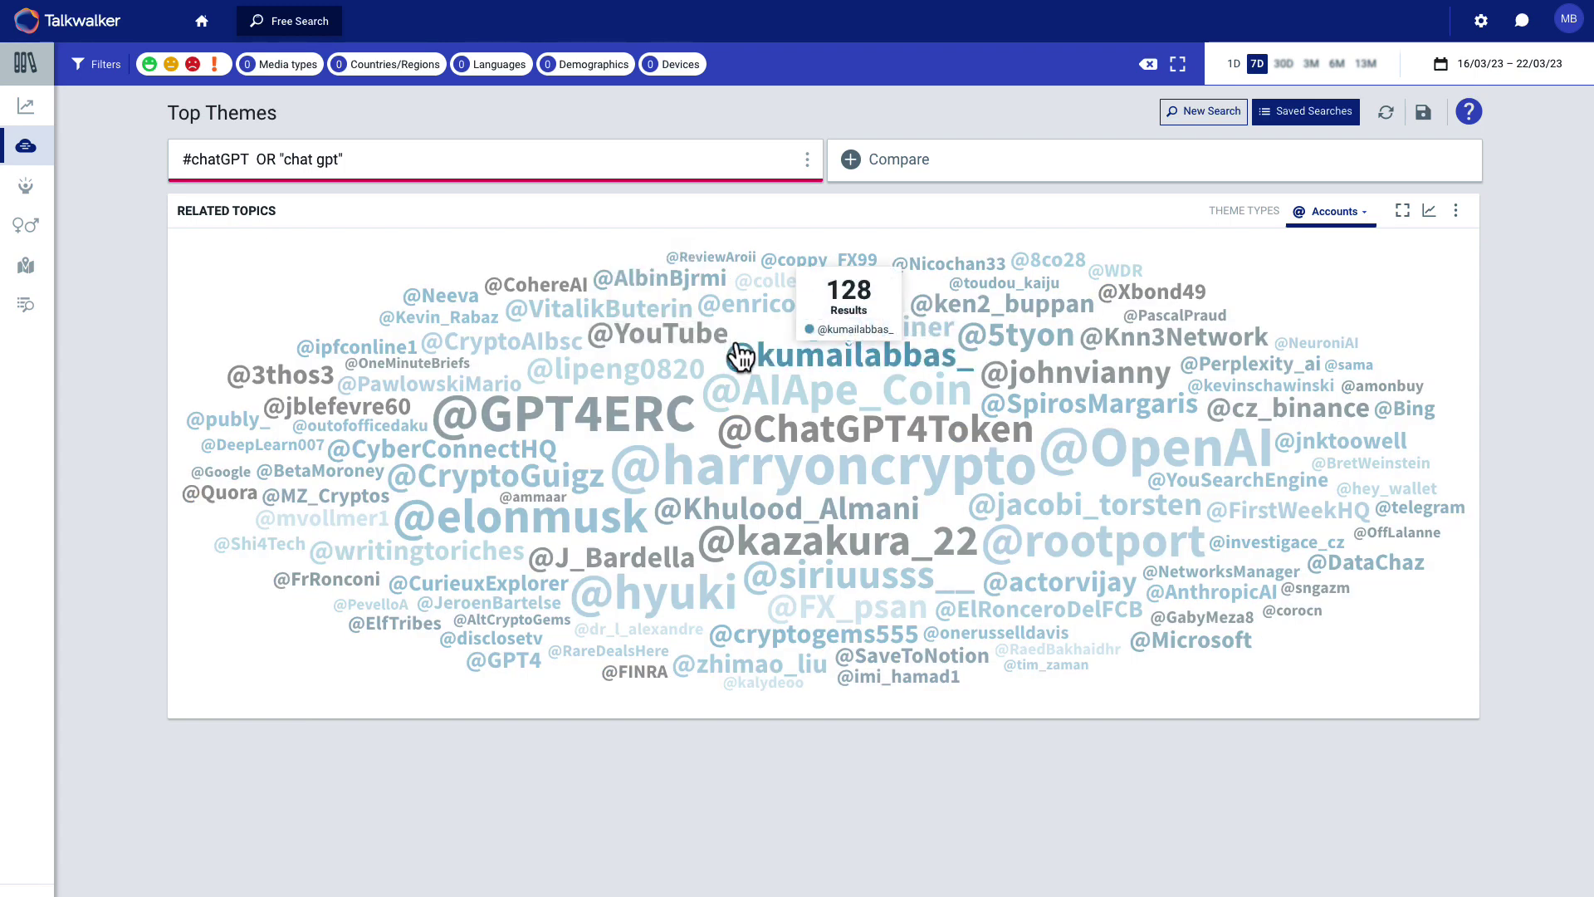
mouse_move(665, 342)
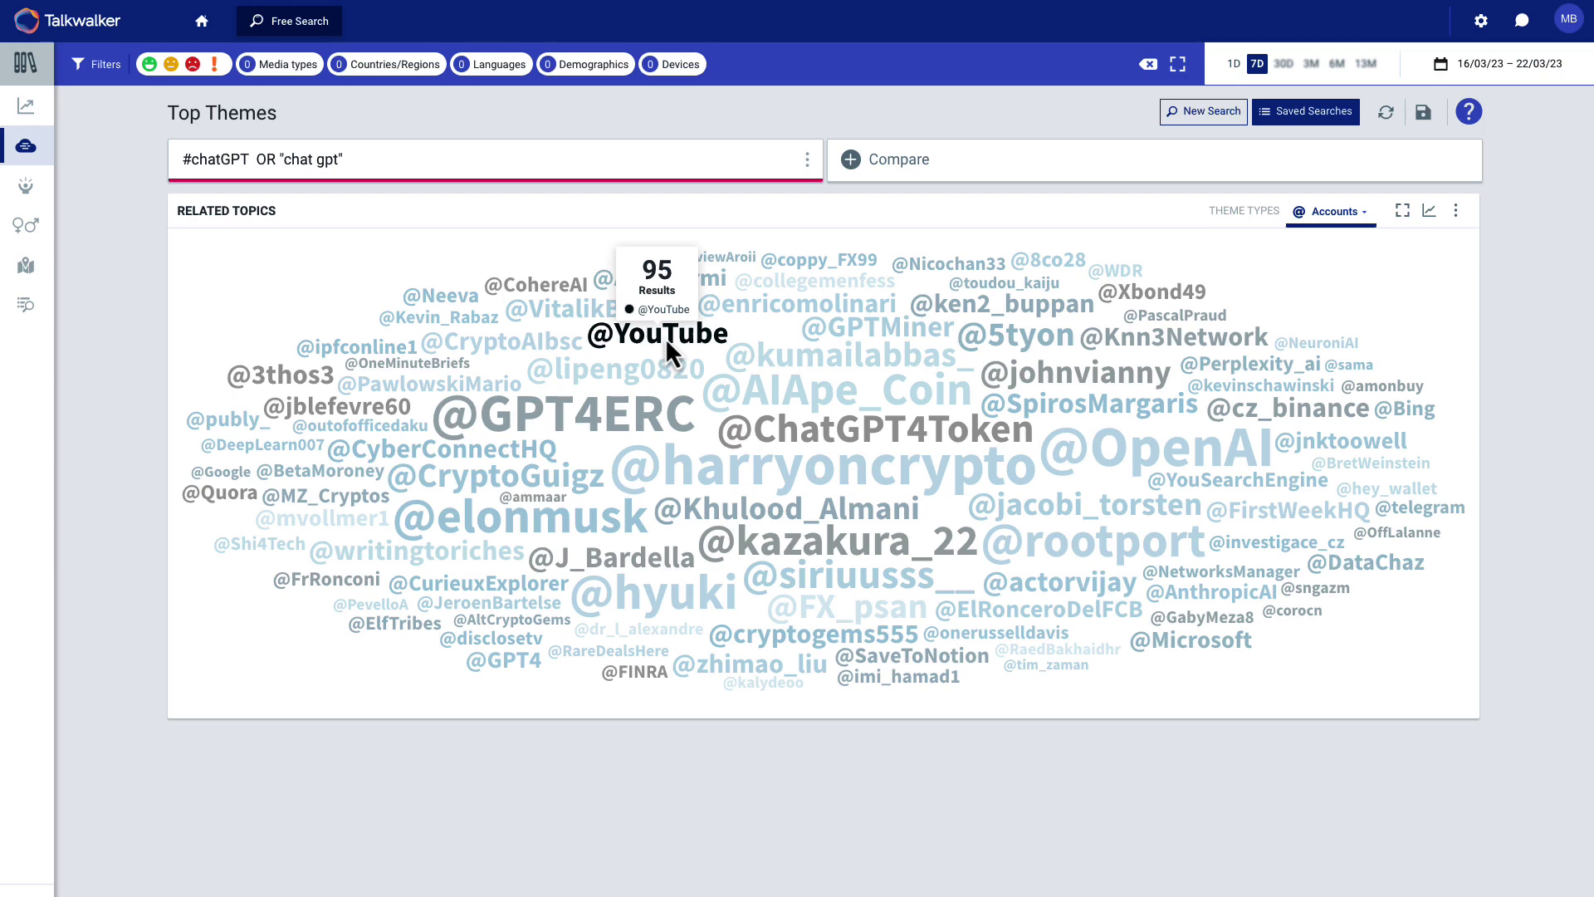
mouse_move(638, 579)
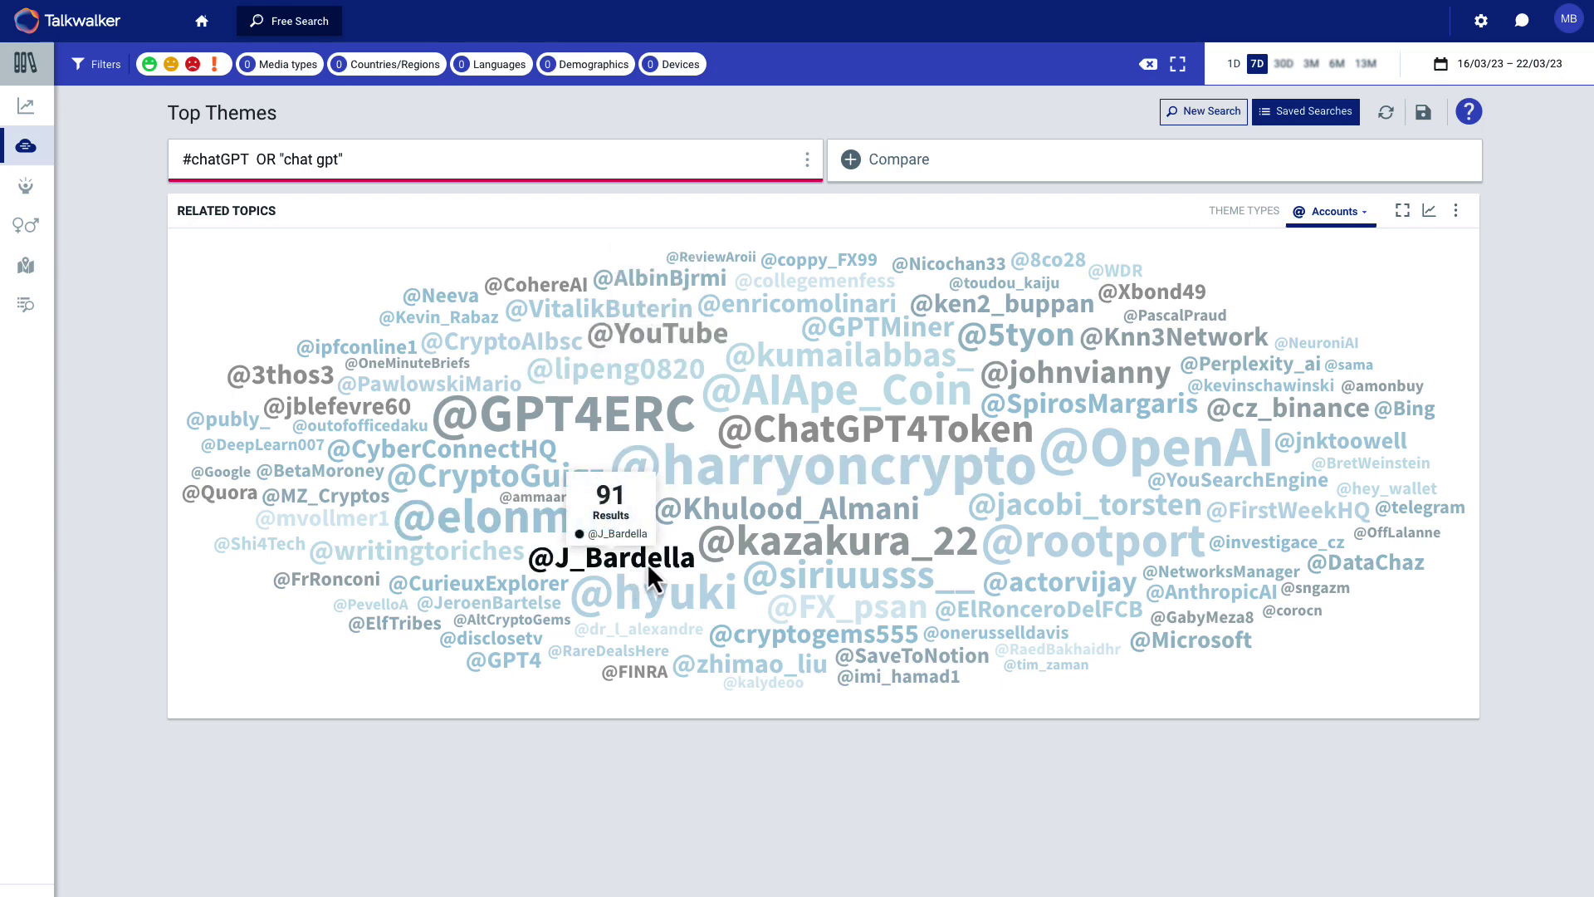
left_click(857, 464)
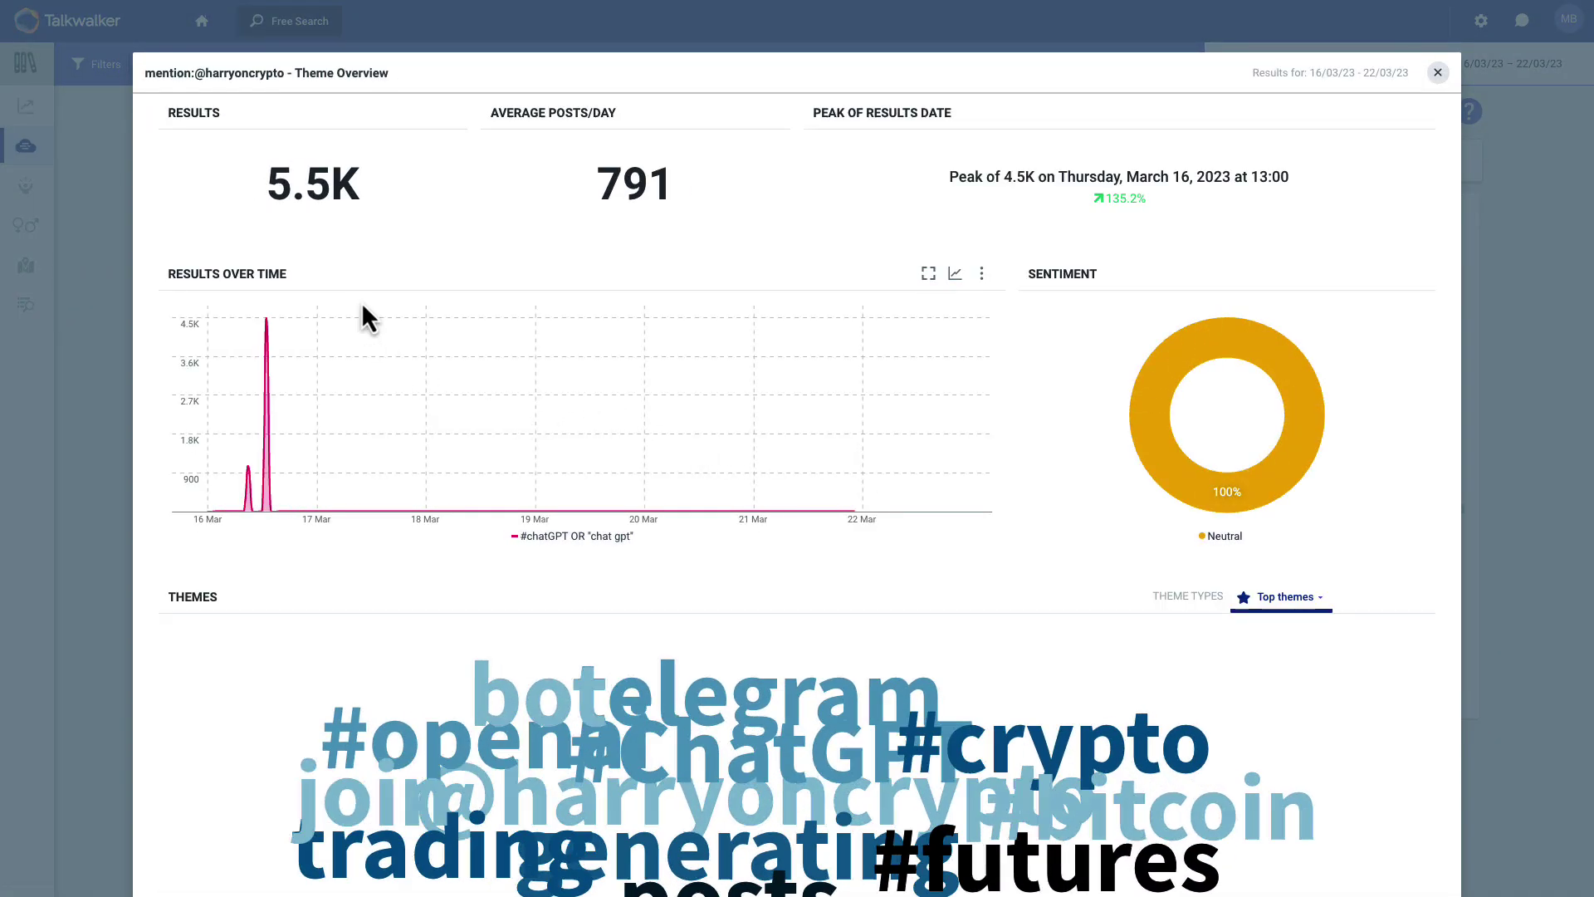
scroll(939, 499, "down", 1)
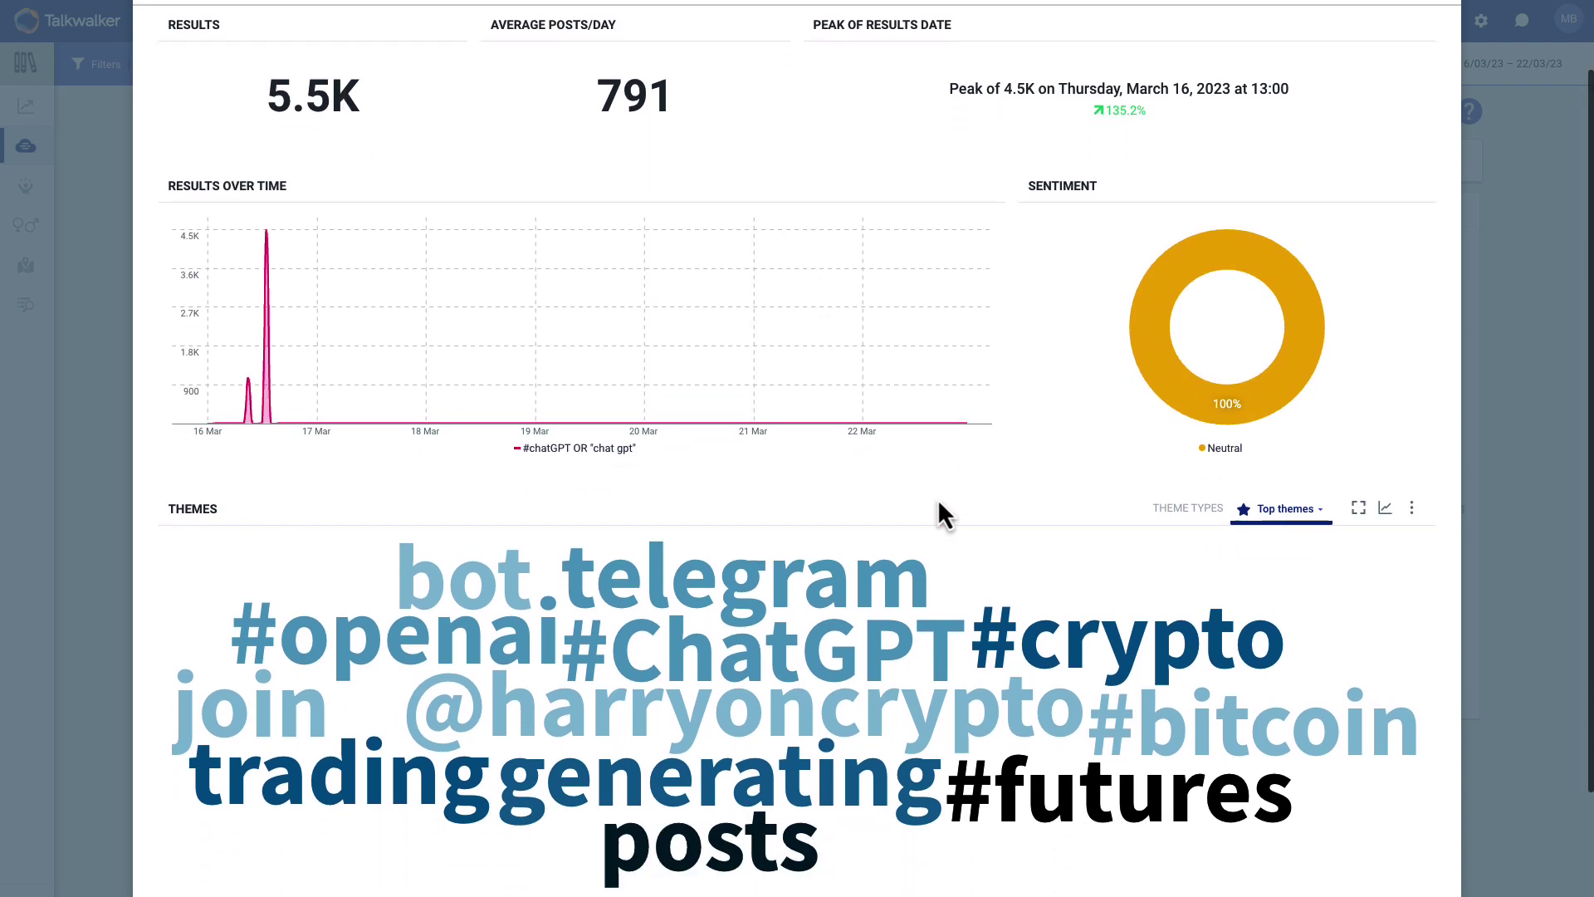
scroll(936, 473, "down", 2)
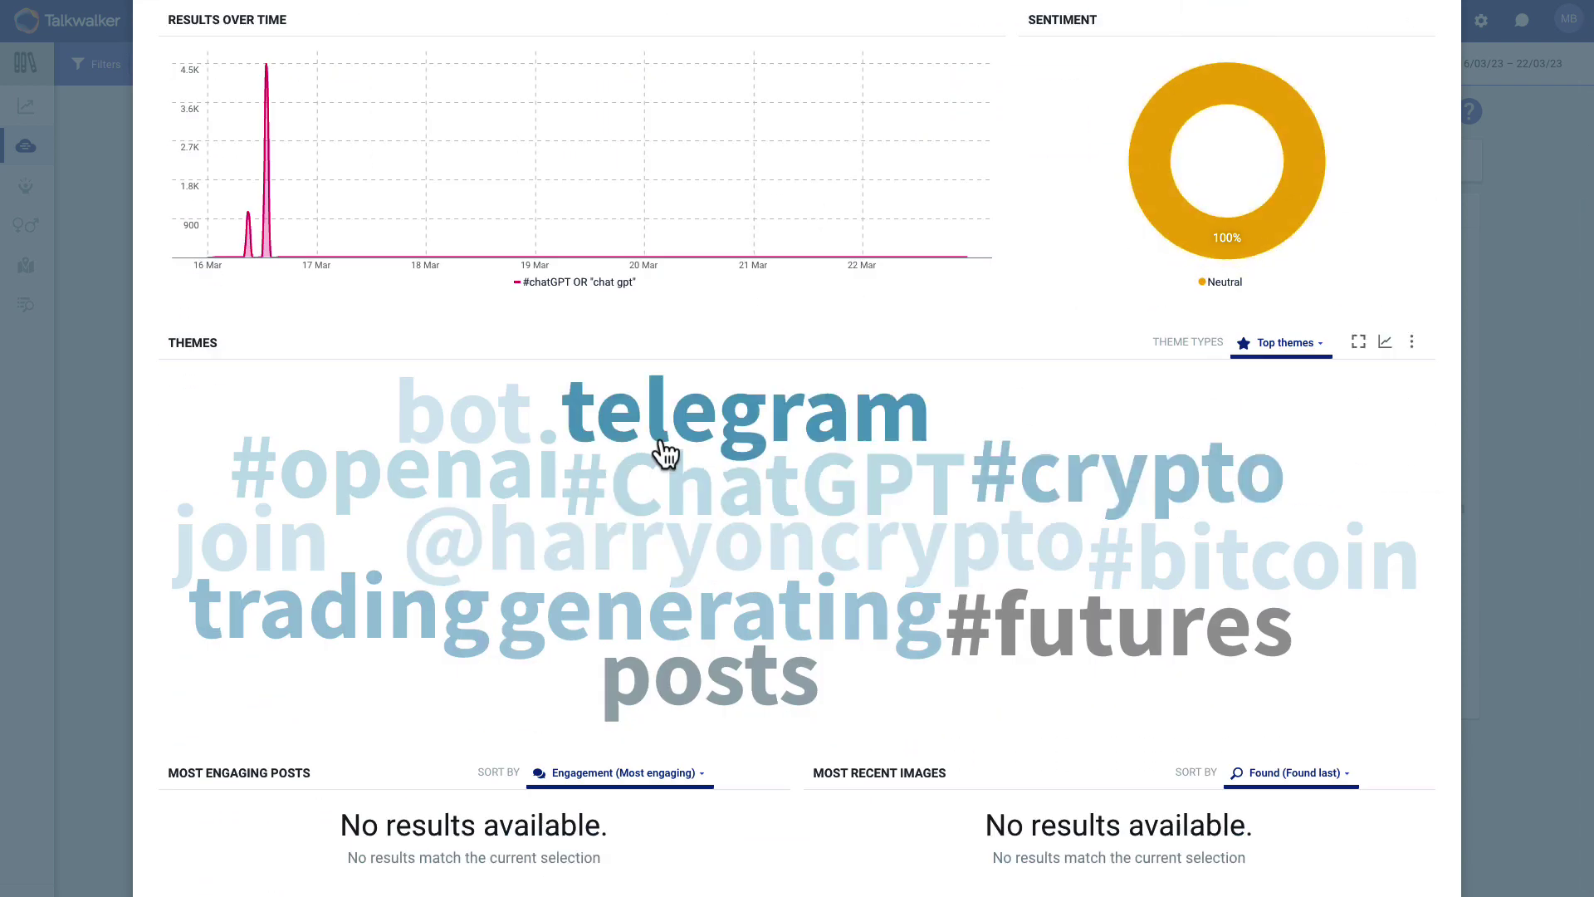
scroll(1233, 357, "up", 2)
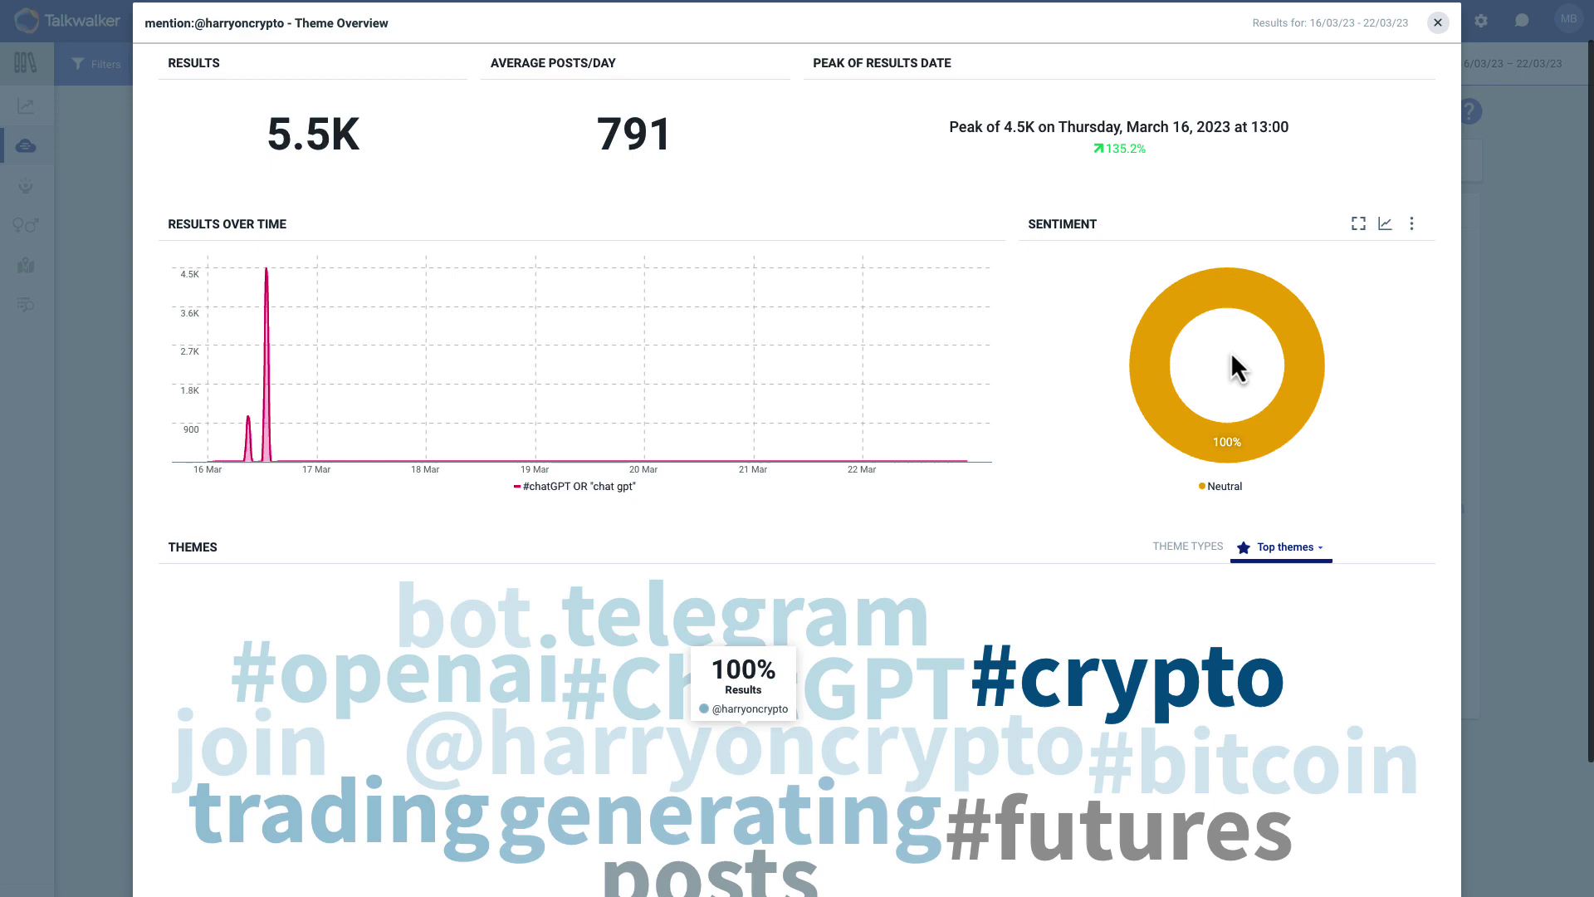
left_click(1438, 59)
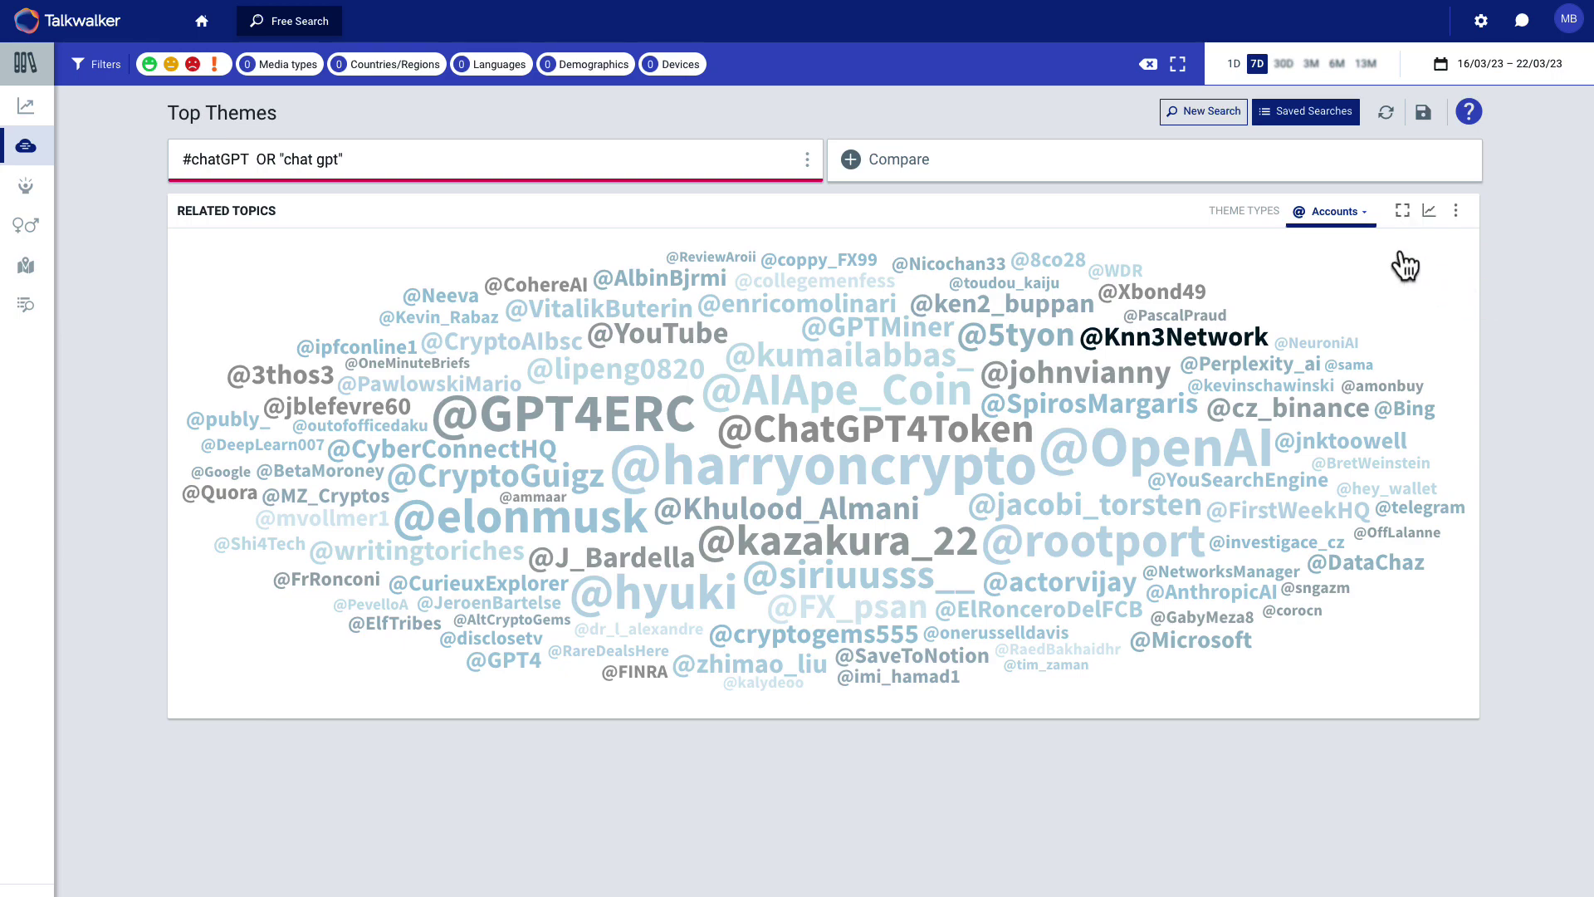
Try the Bio theme type, then return the cloud to Top themes led by chat and gpt.
left_click(1333, 211)
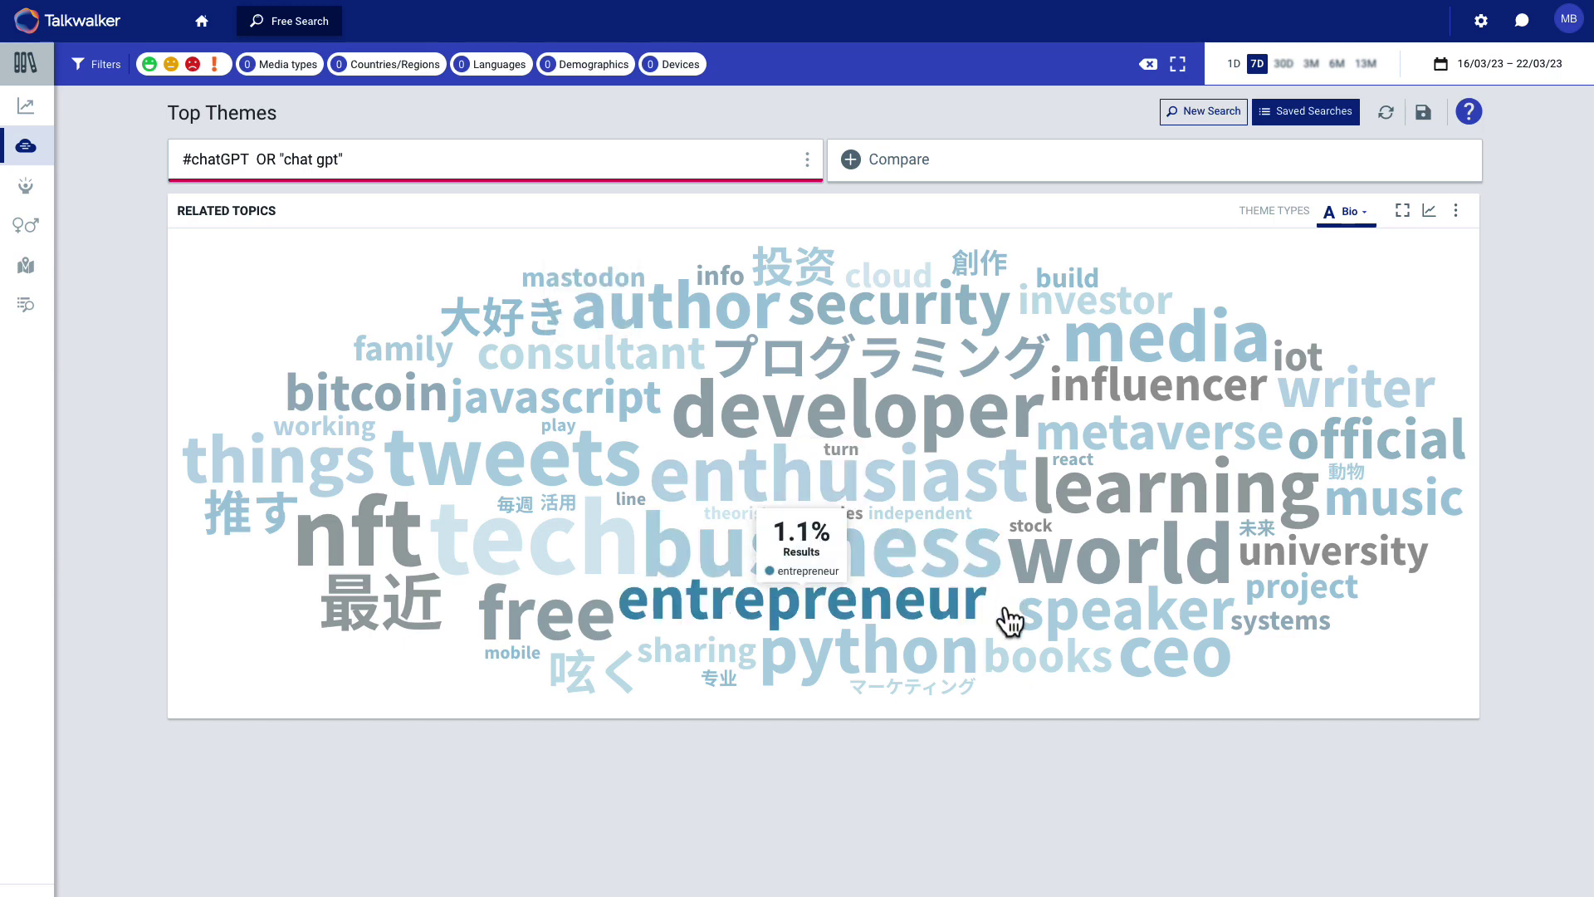
left_click(1347, 212)
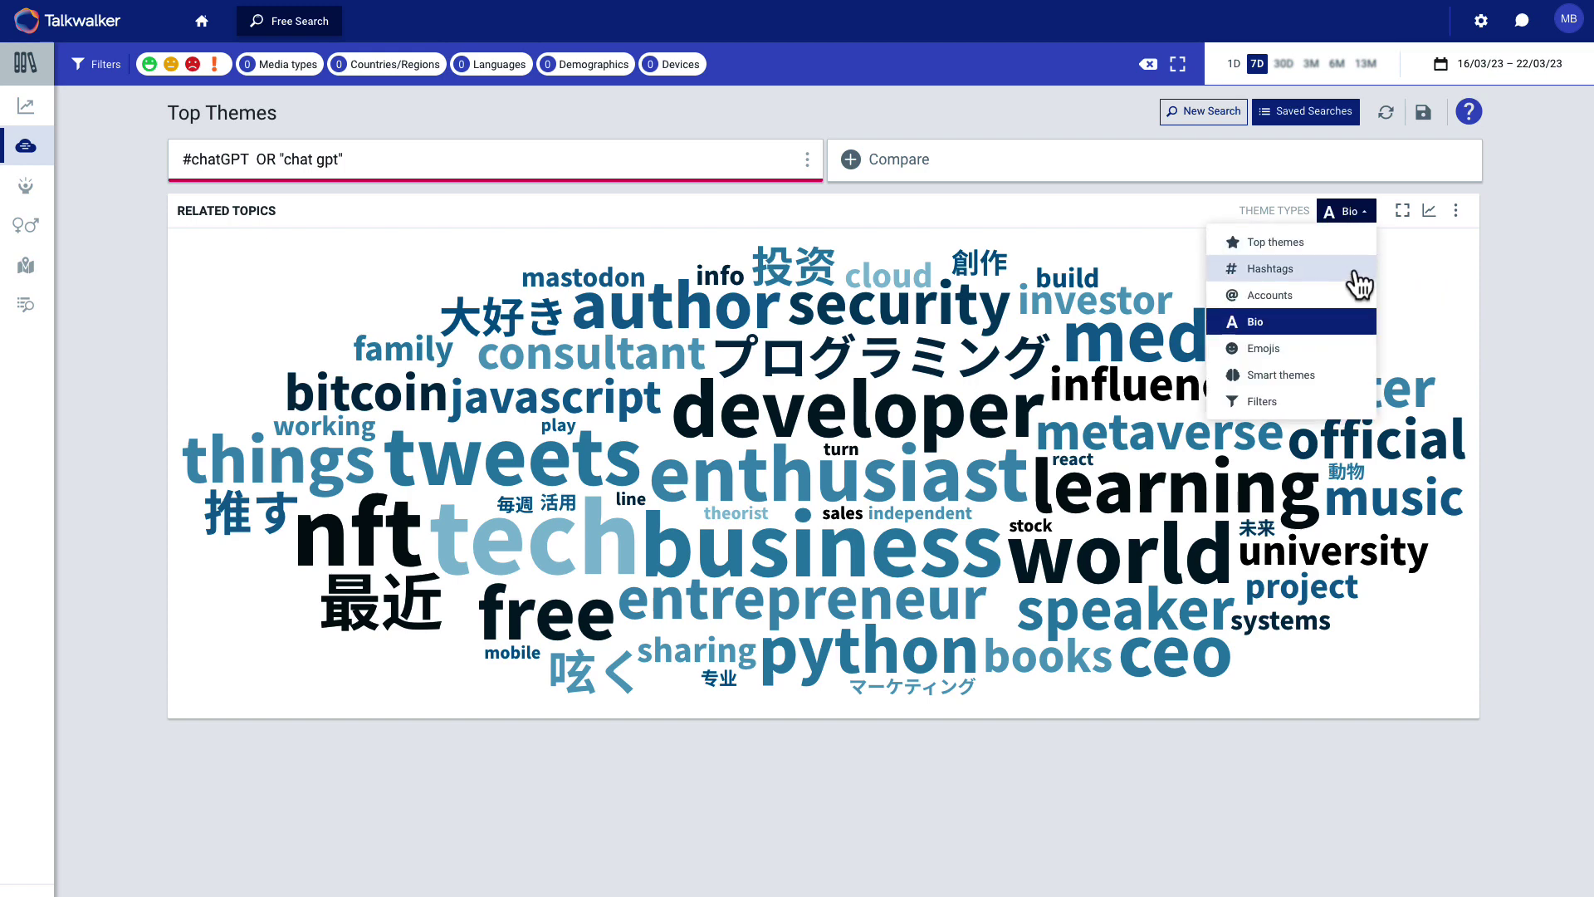
left_click(1322, 246)
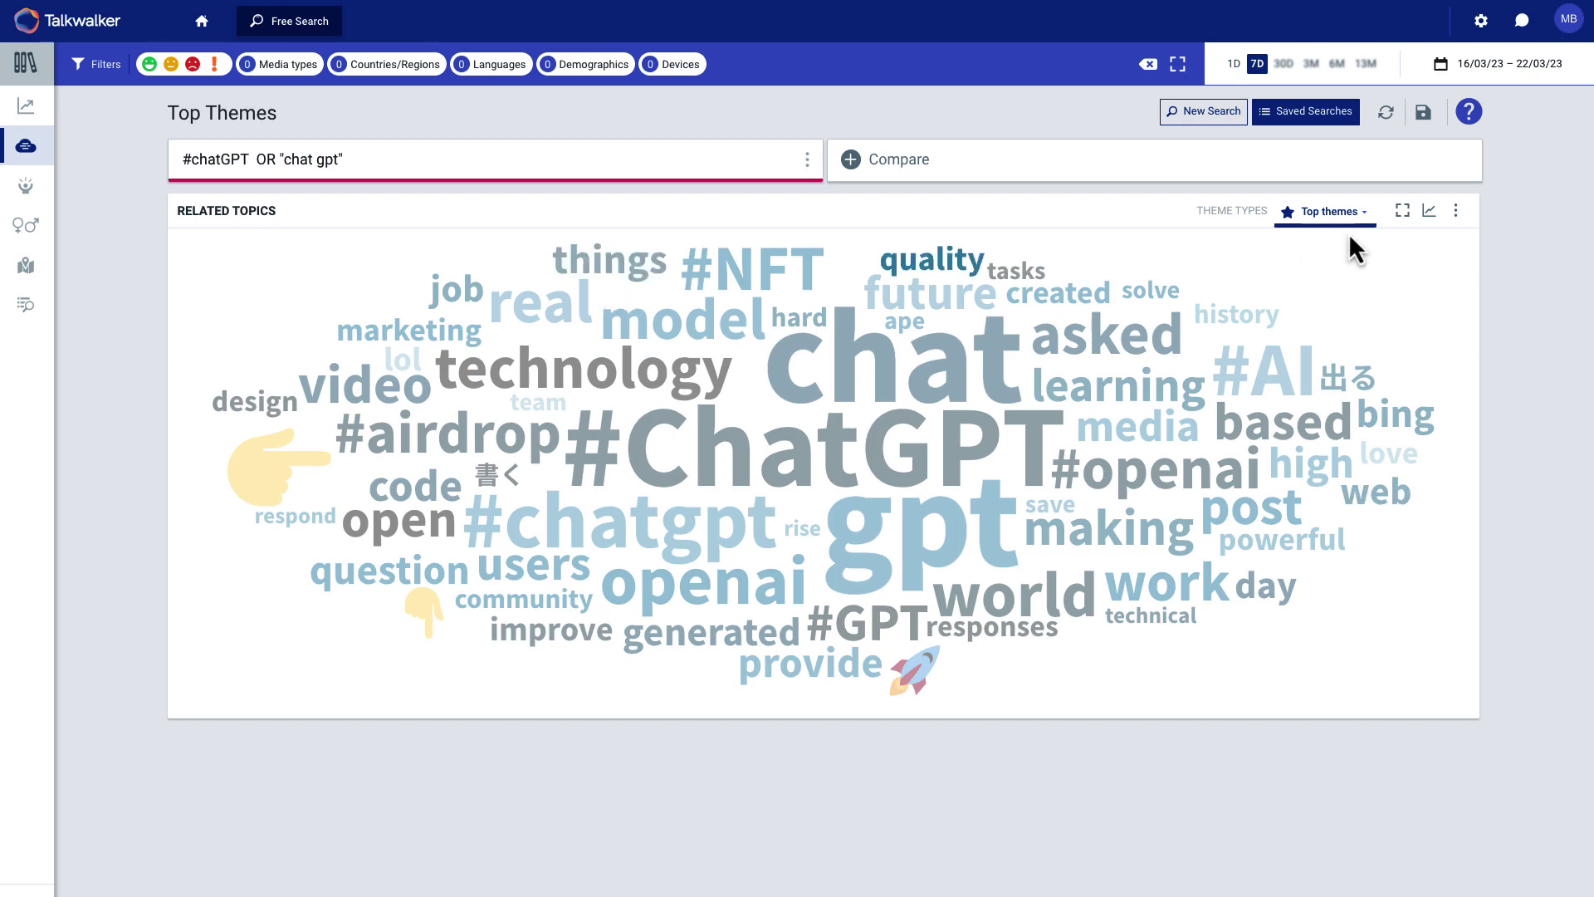
Change the chart layout to Trending Themes, listing emerging, decreasing and new themes.
left_click(1435, 216)
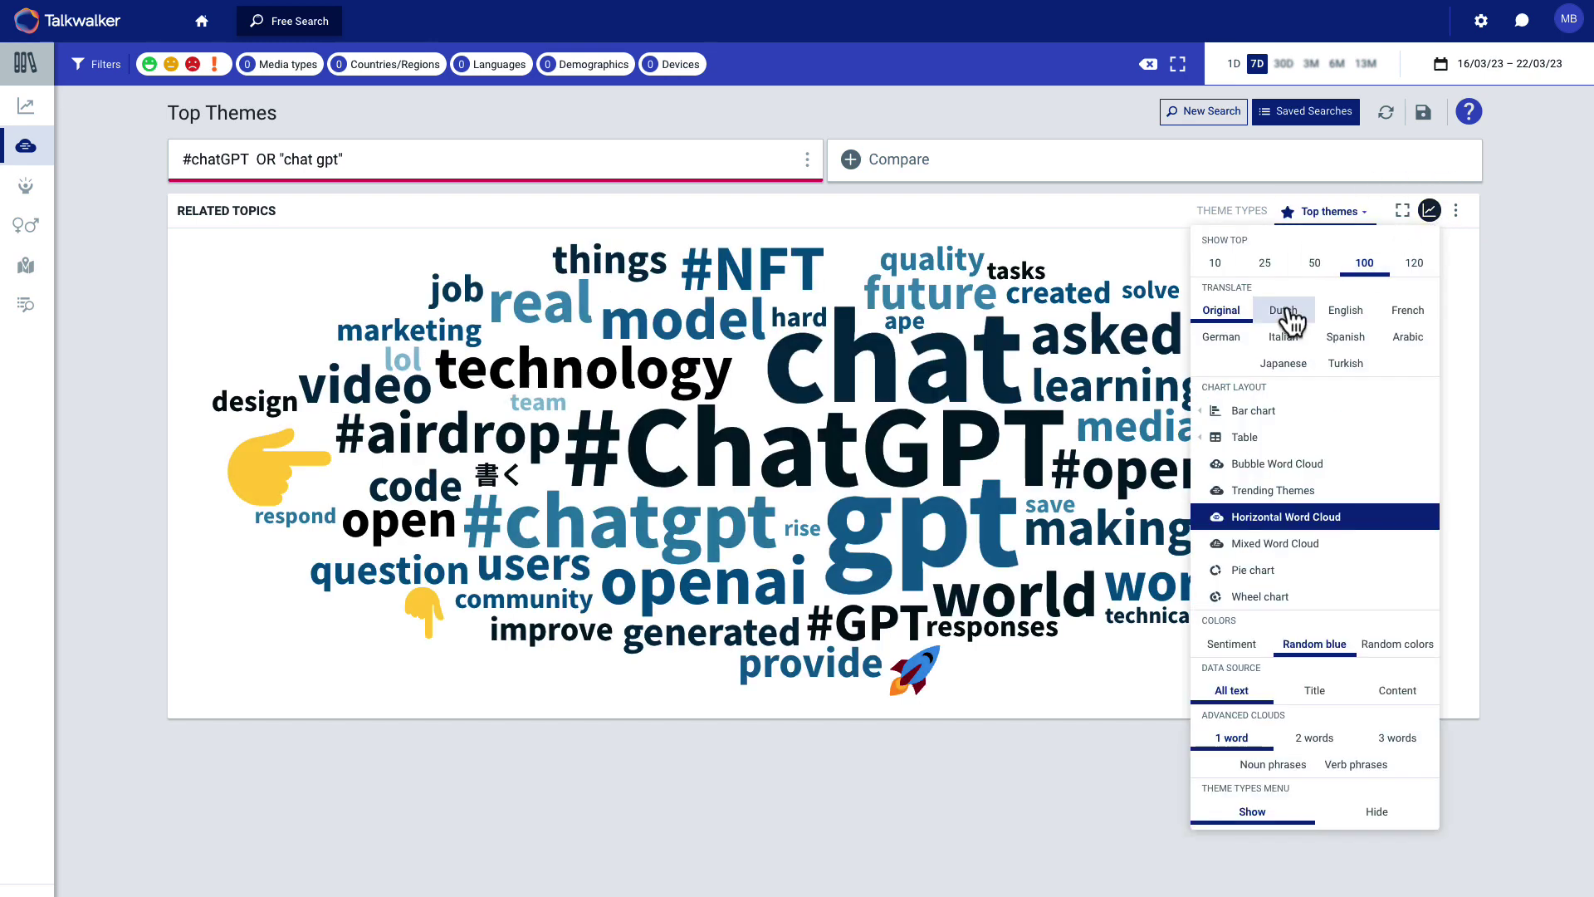
mouse_move(1277, 441)
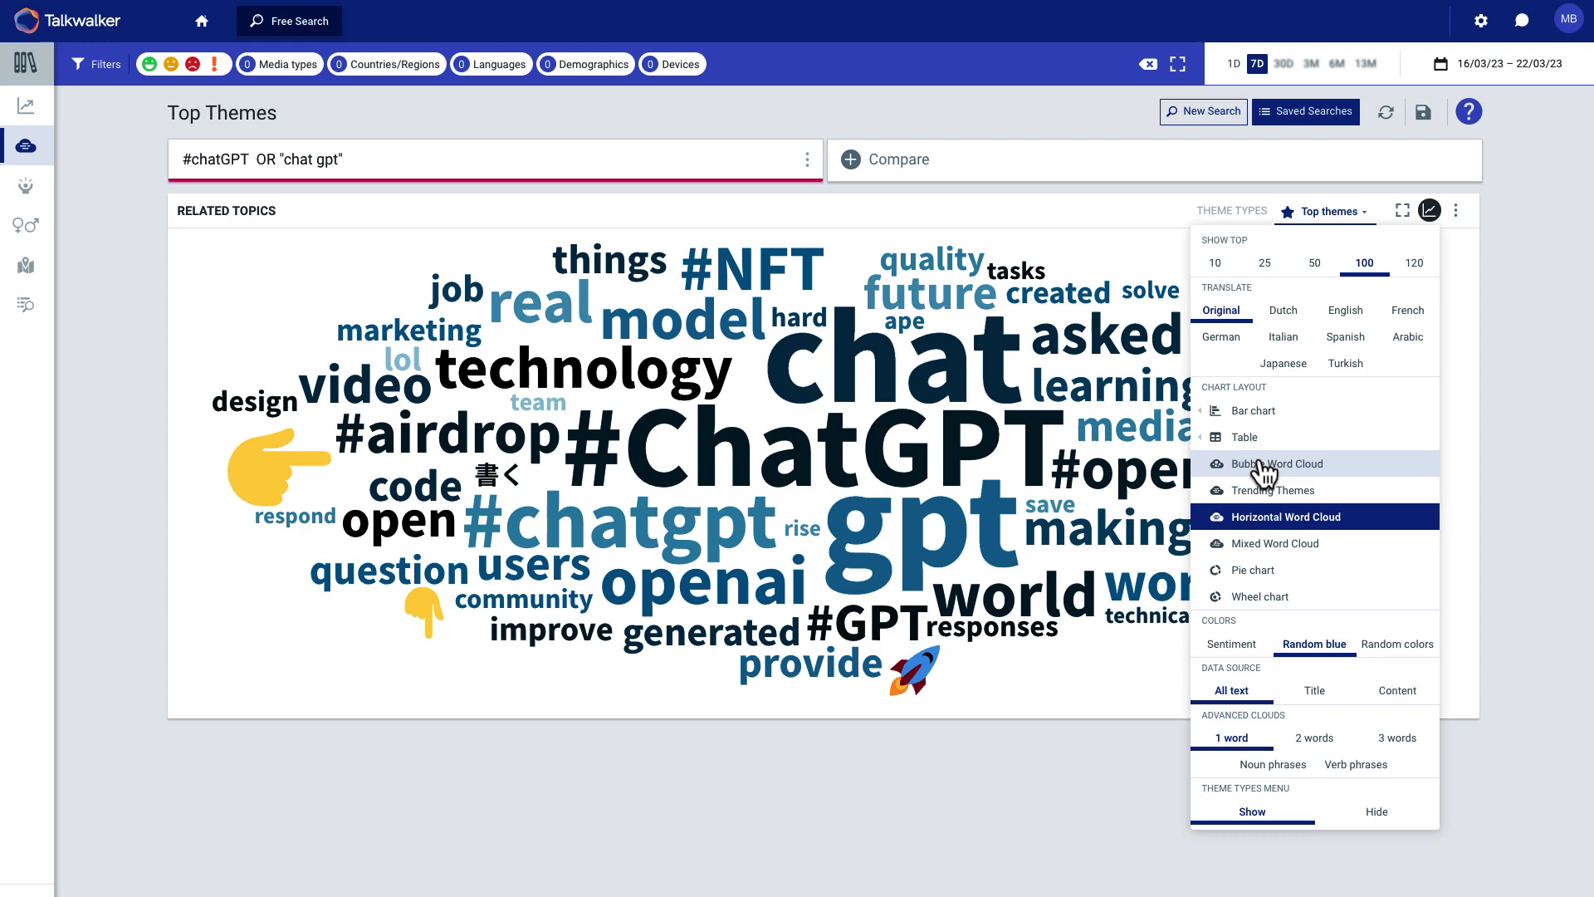
left_click(1257, 508)
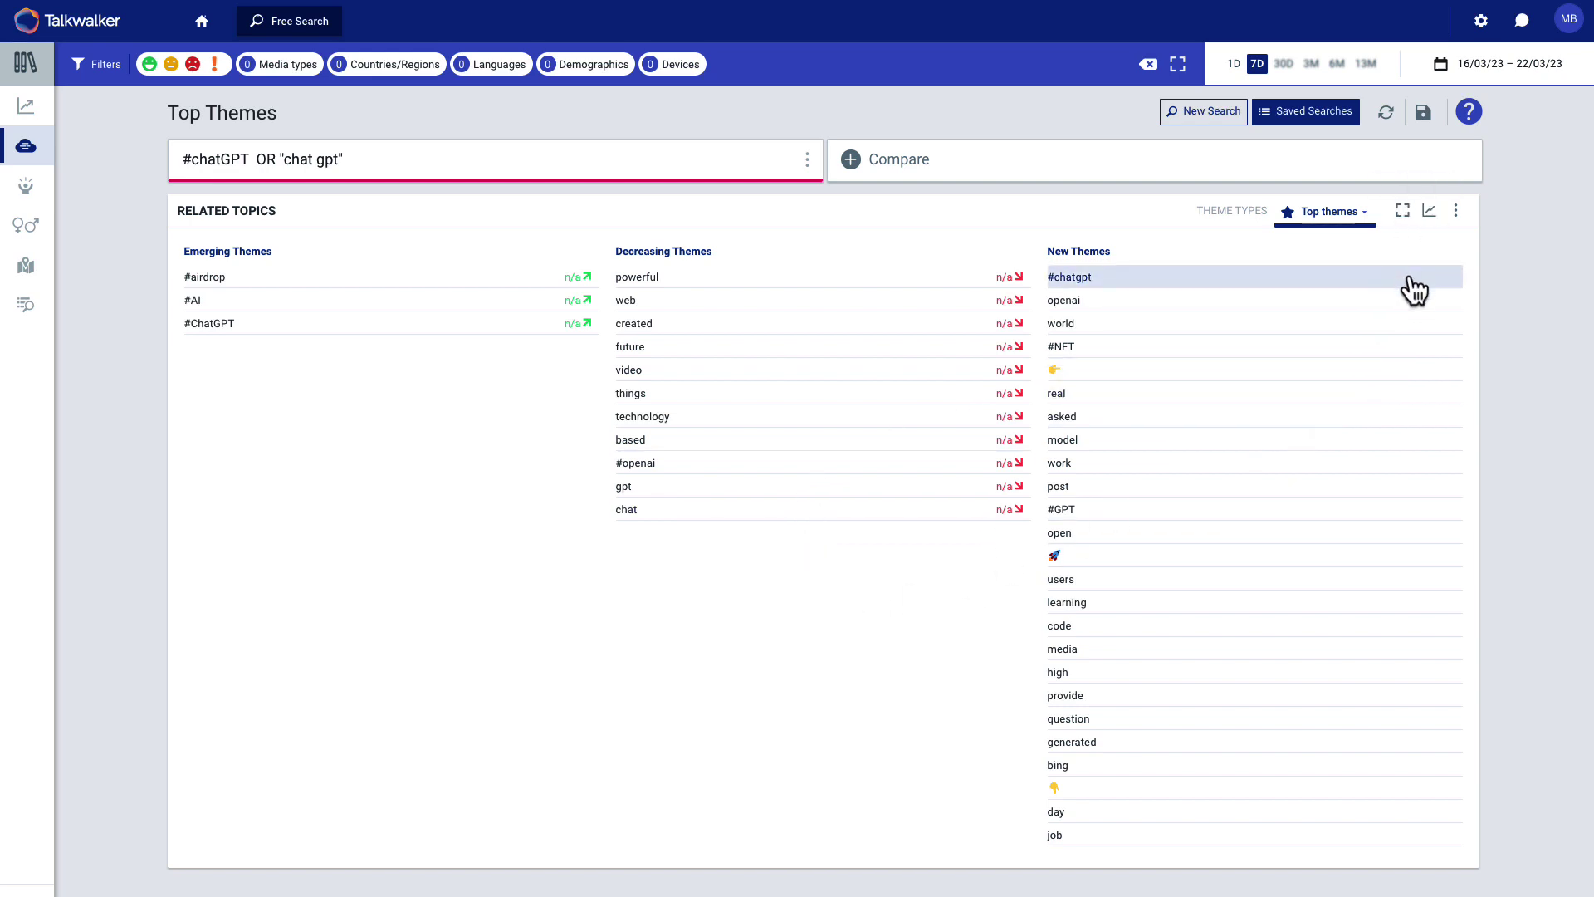
Switch the chart layout to Wheel chart and read the slices: gpt 64.9%, chat 62.6%.
left_click(1429, 213)
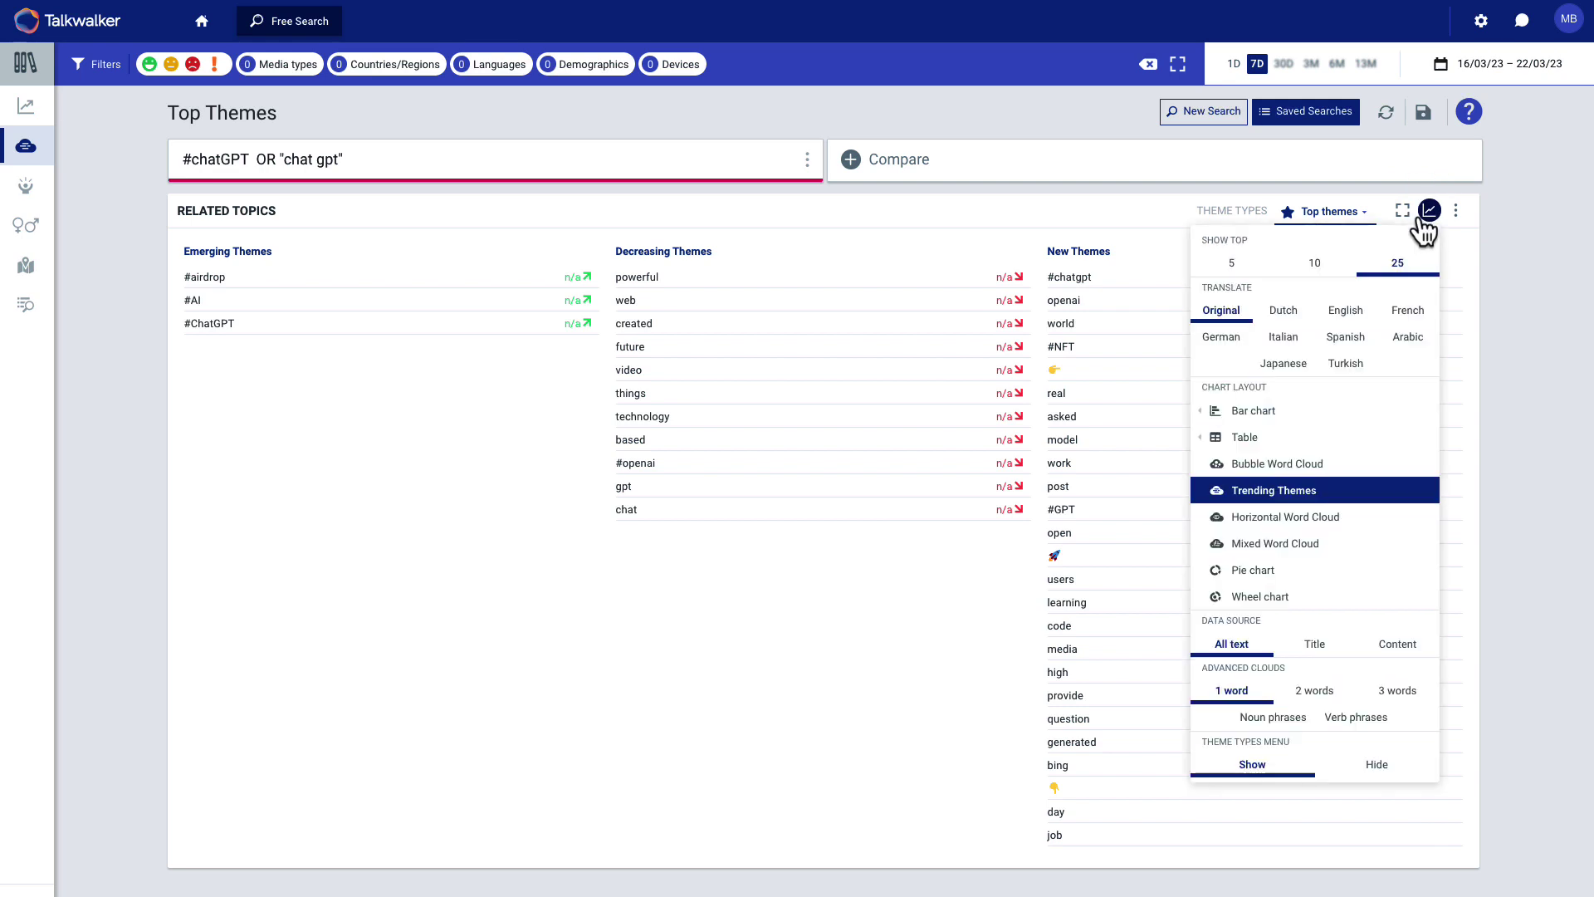
left_click(1253, 591)
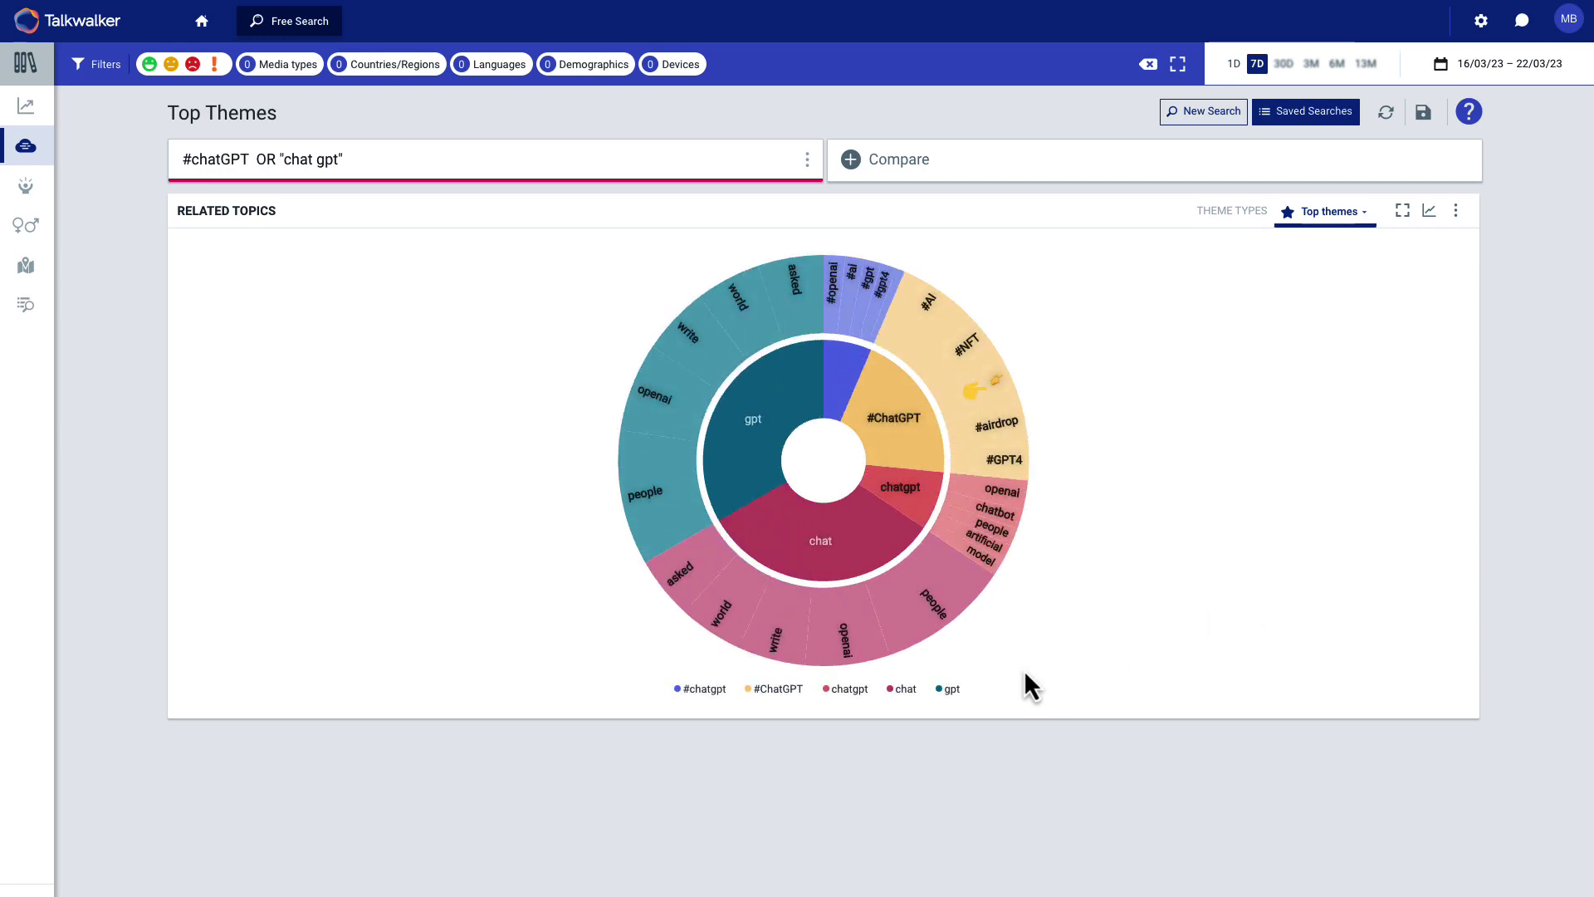
left_click_drag(371, 162, 176, 162)
mouse_move(781, 411)
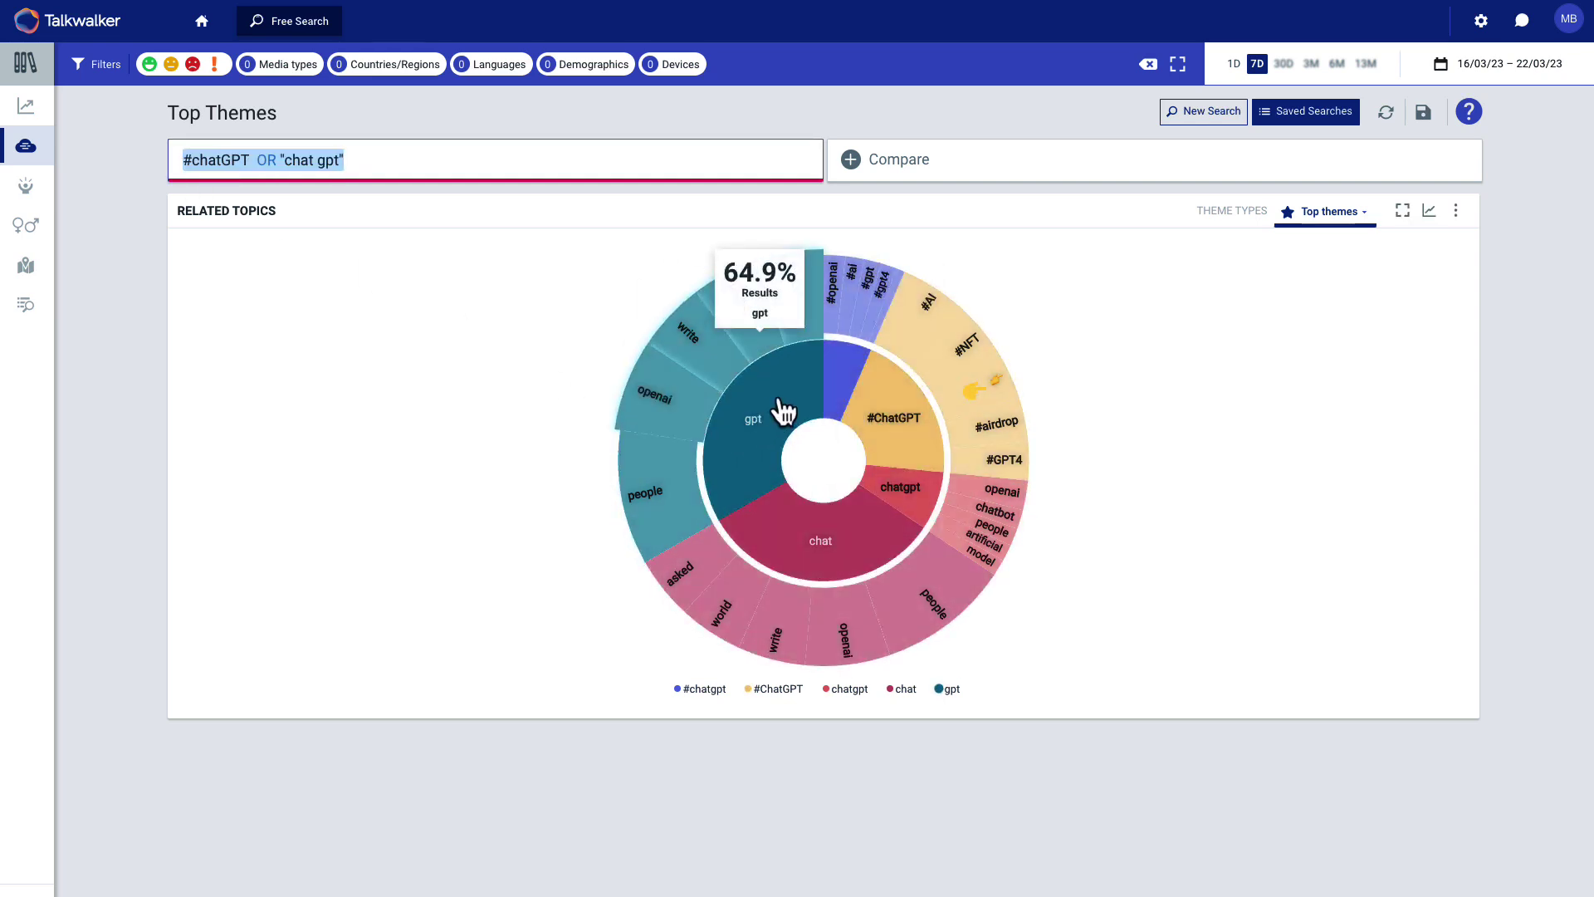
mouse_move(841, 552)
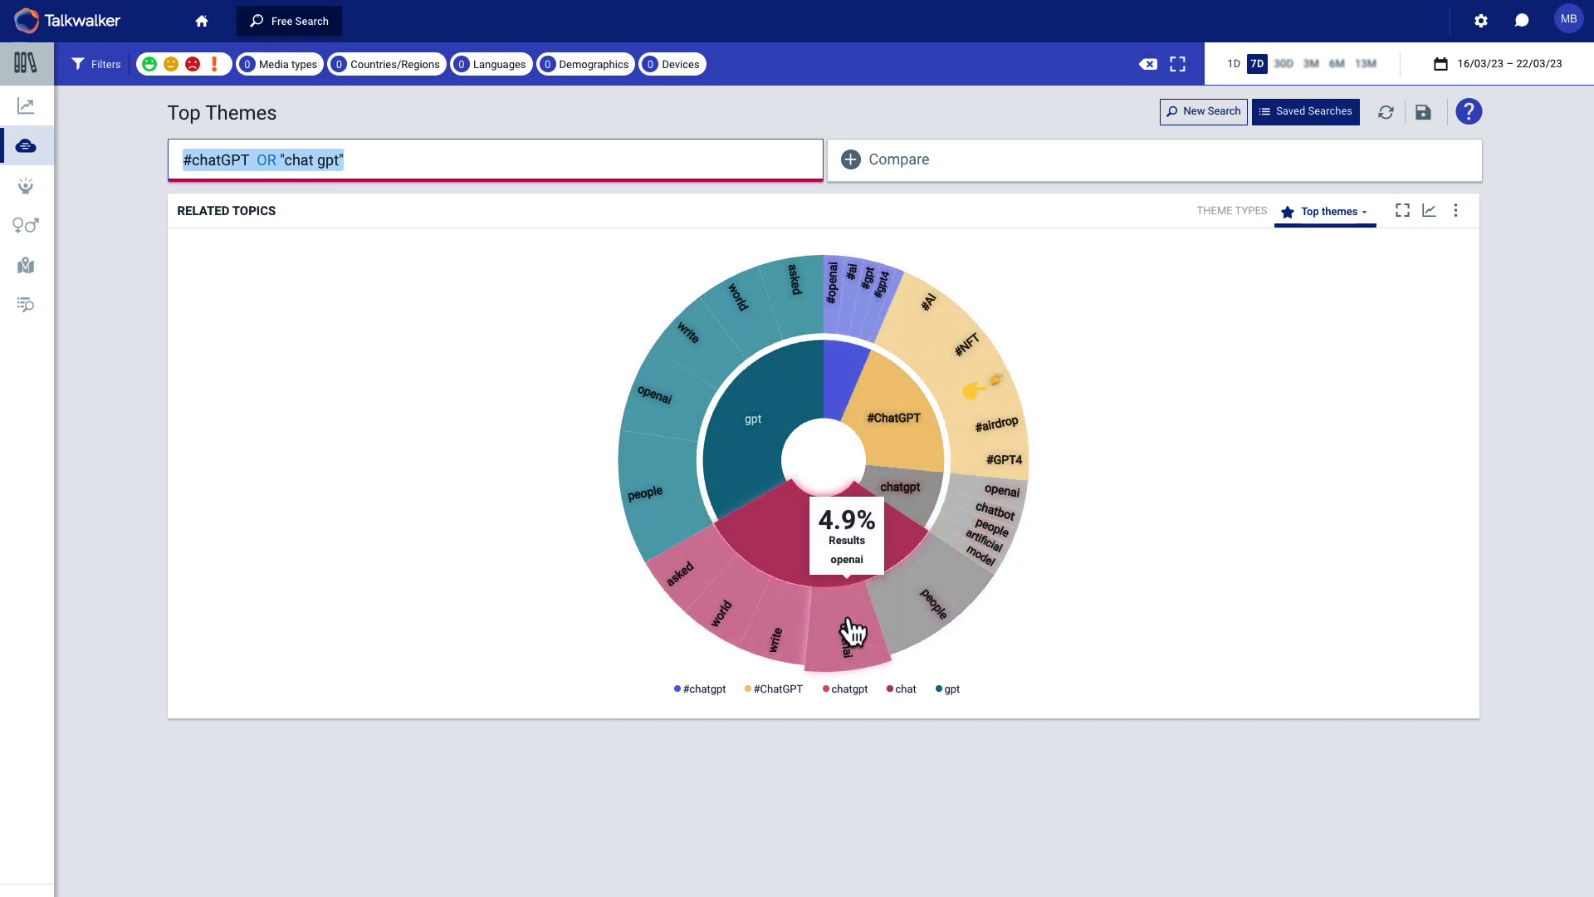
mouse_move(755, 639)
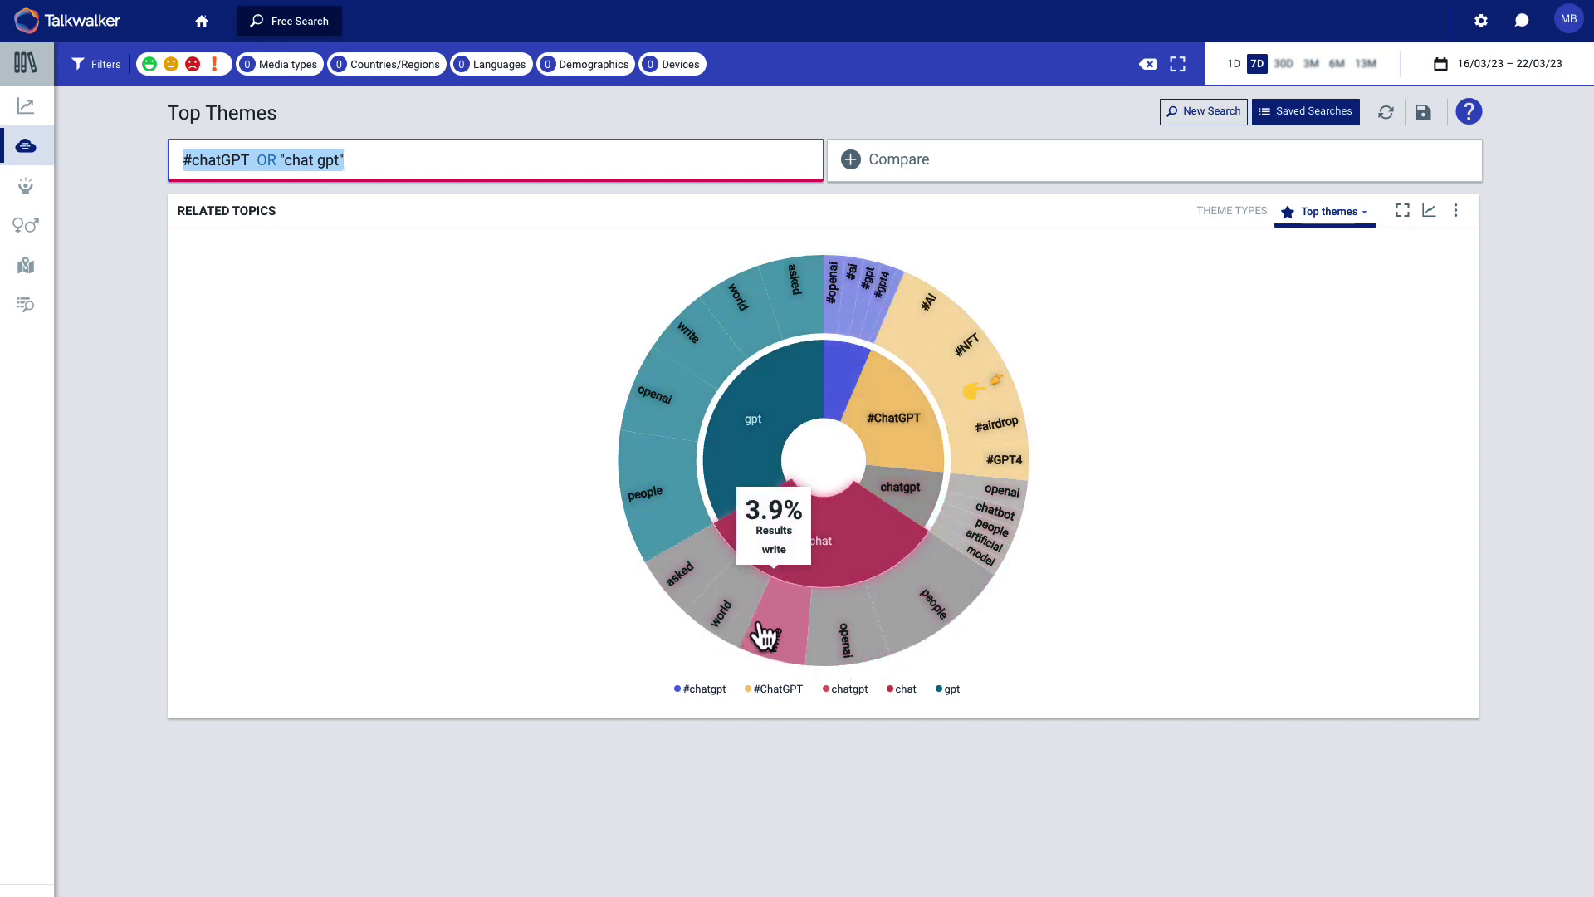
left_click(820, 561)
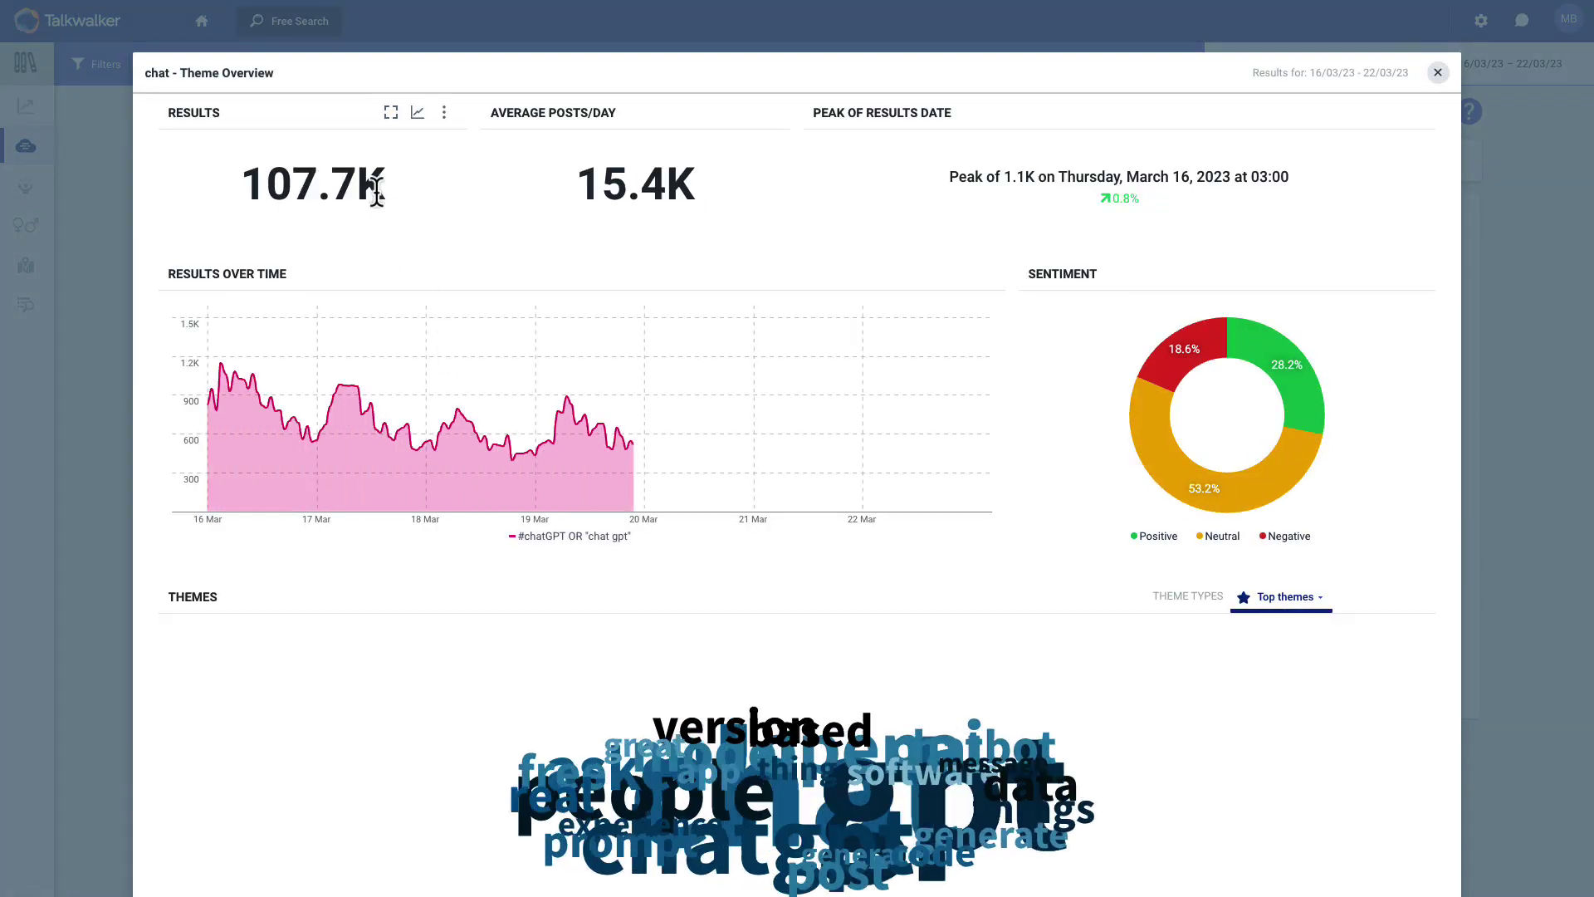
left_click_drag(396, 193, 242, 198)
scroll(869, 533, "down", 2)
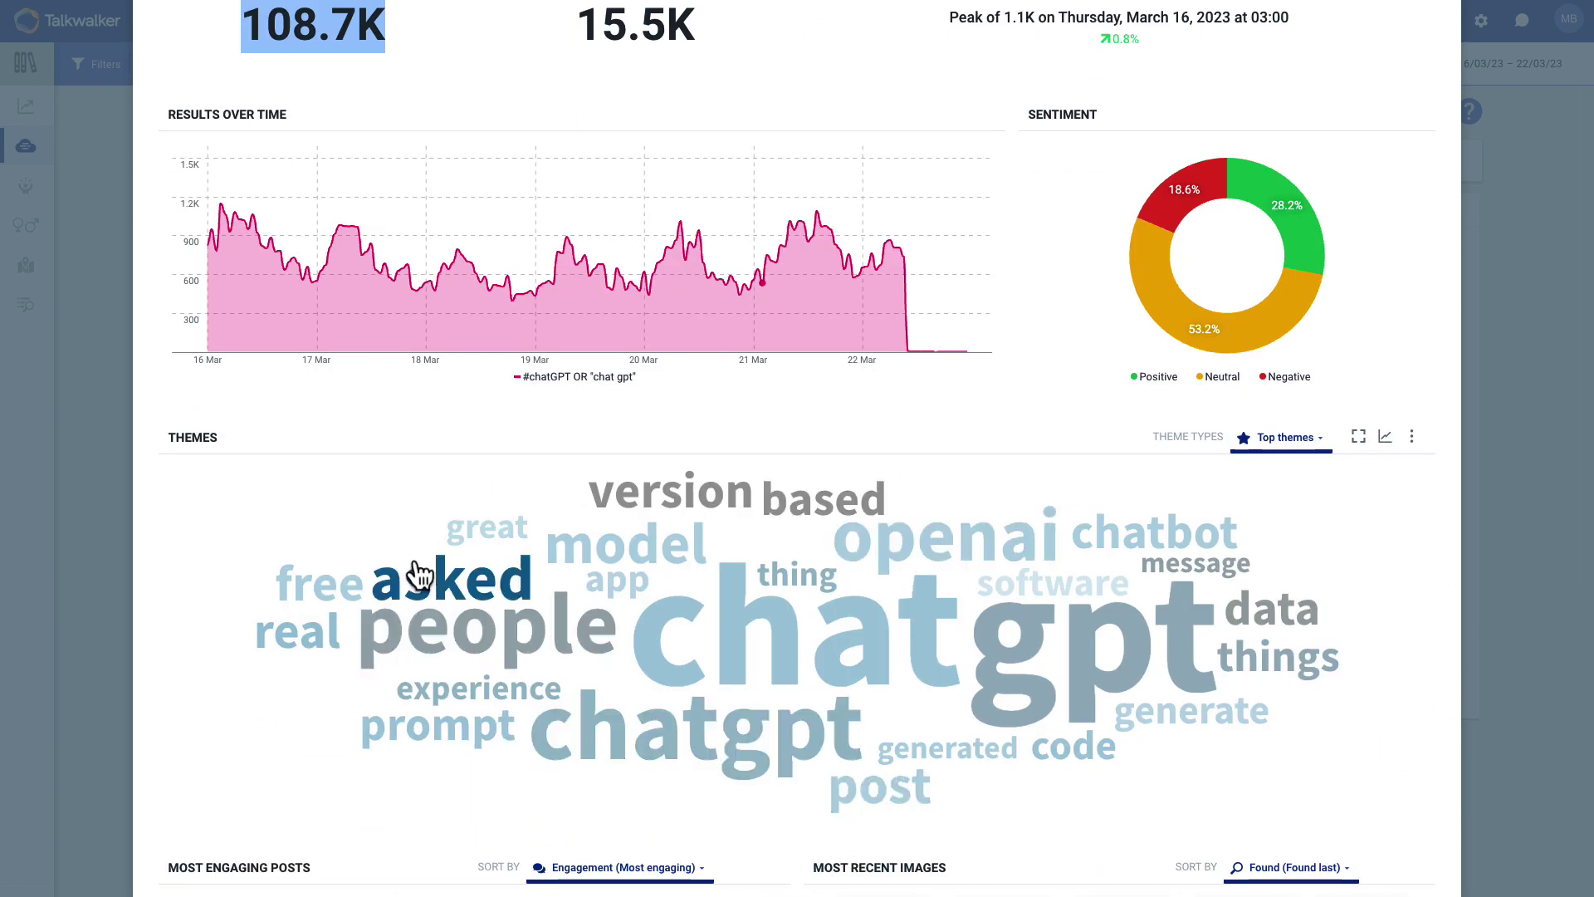
scroll(1379, 166, "up", 2)
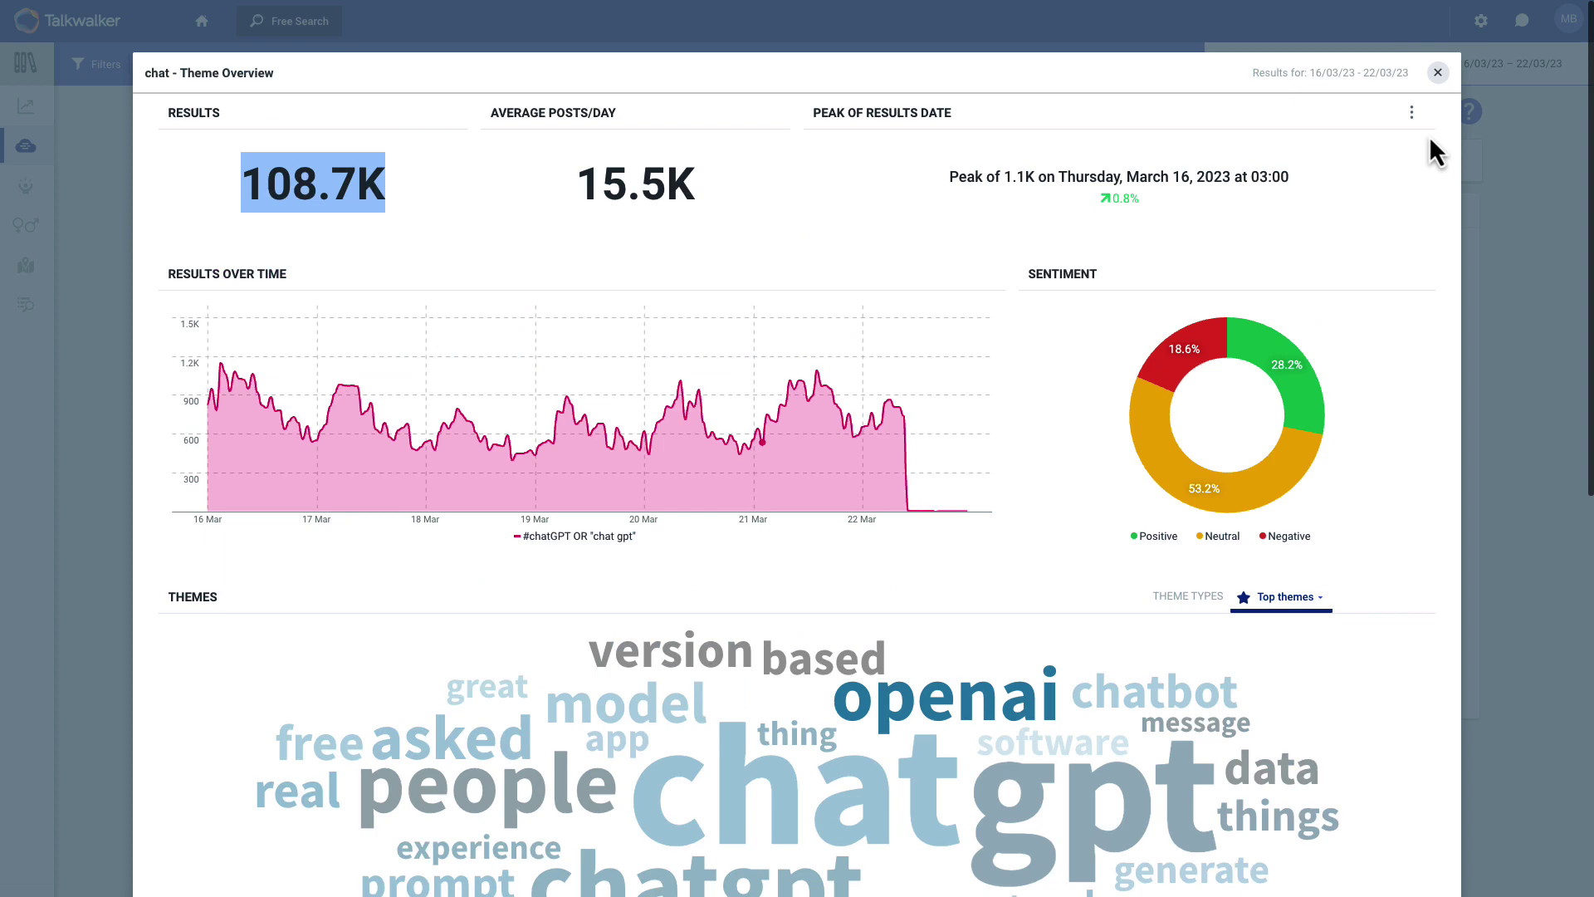
left_click(1438, 73)
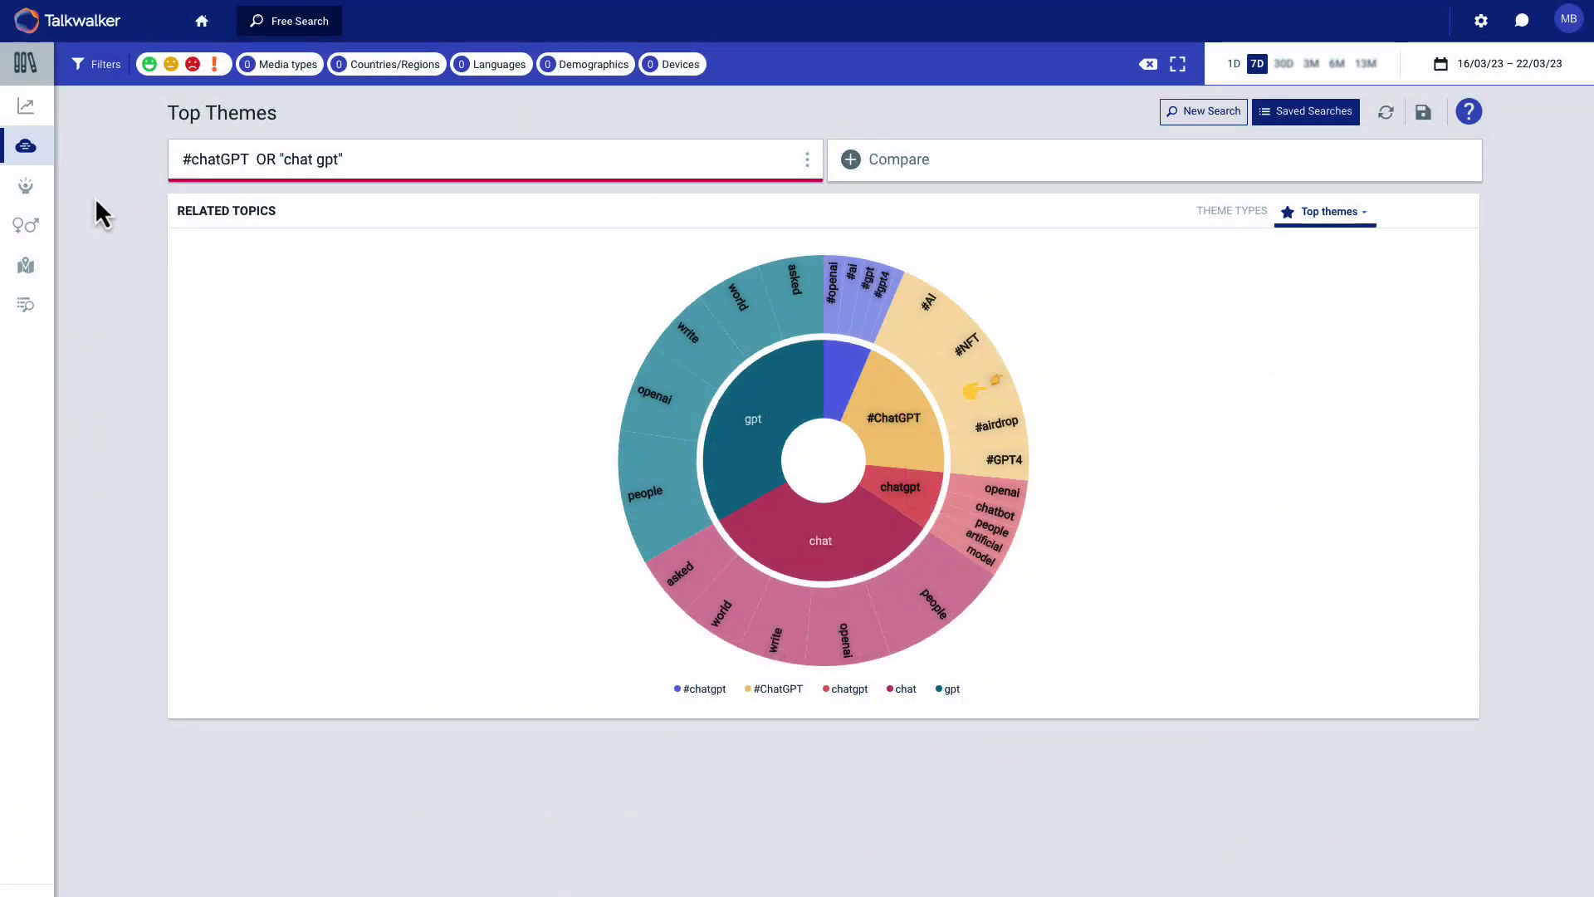
Show the Influencers table sorted by engagement per mention, highest first.
left_click(39, 193)
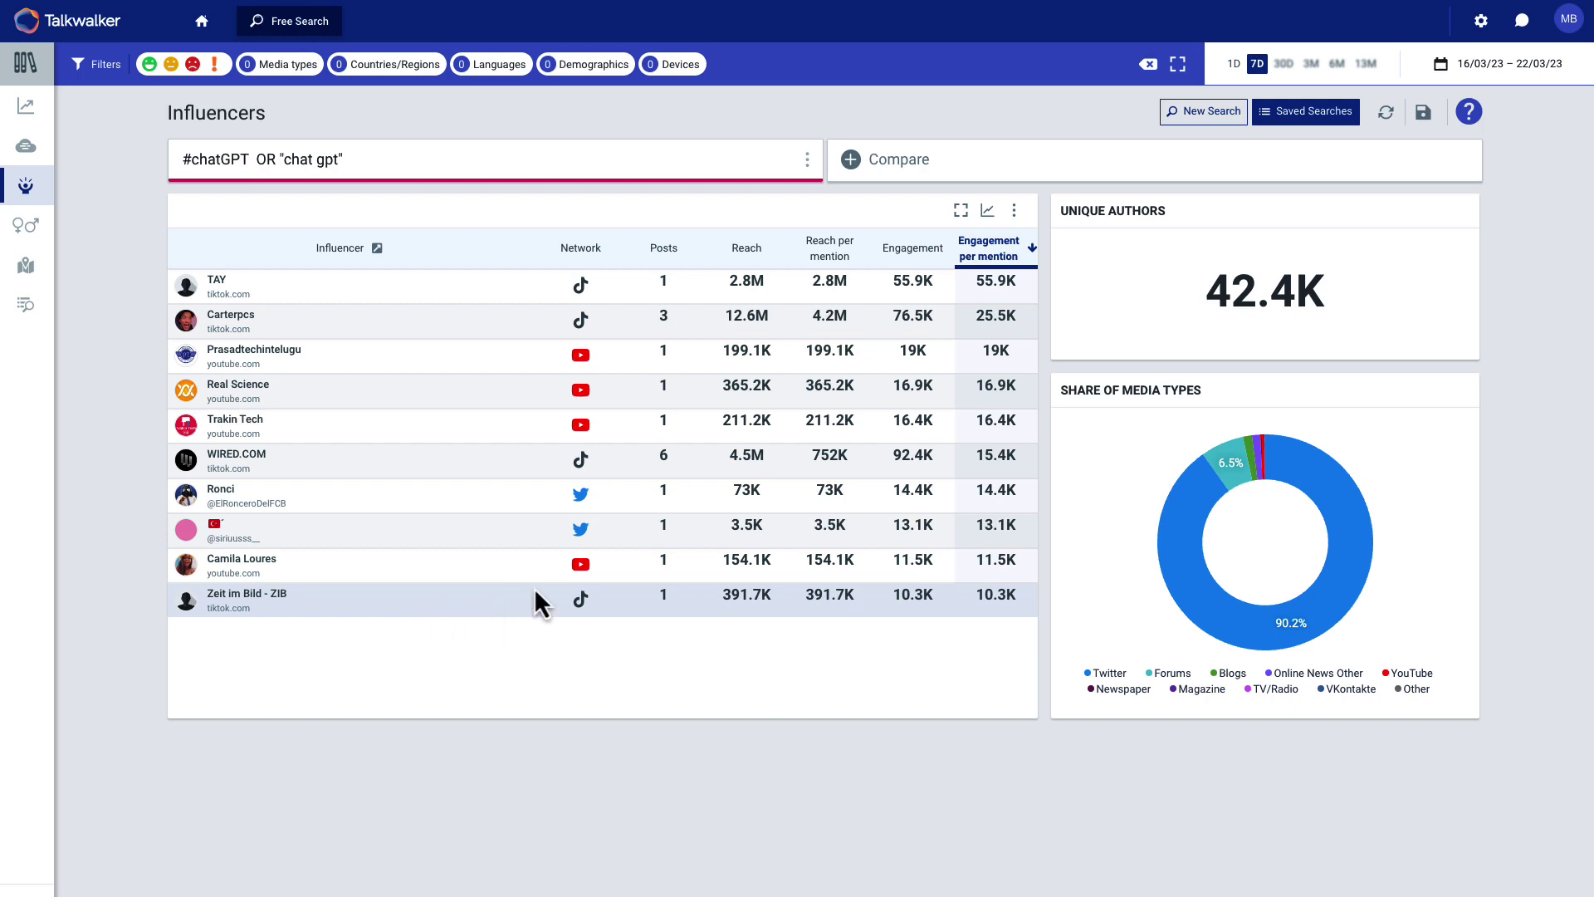
left_click(998, 254)
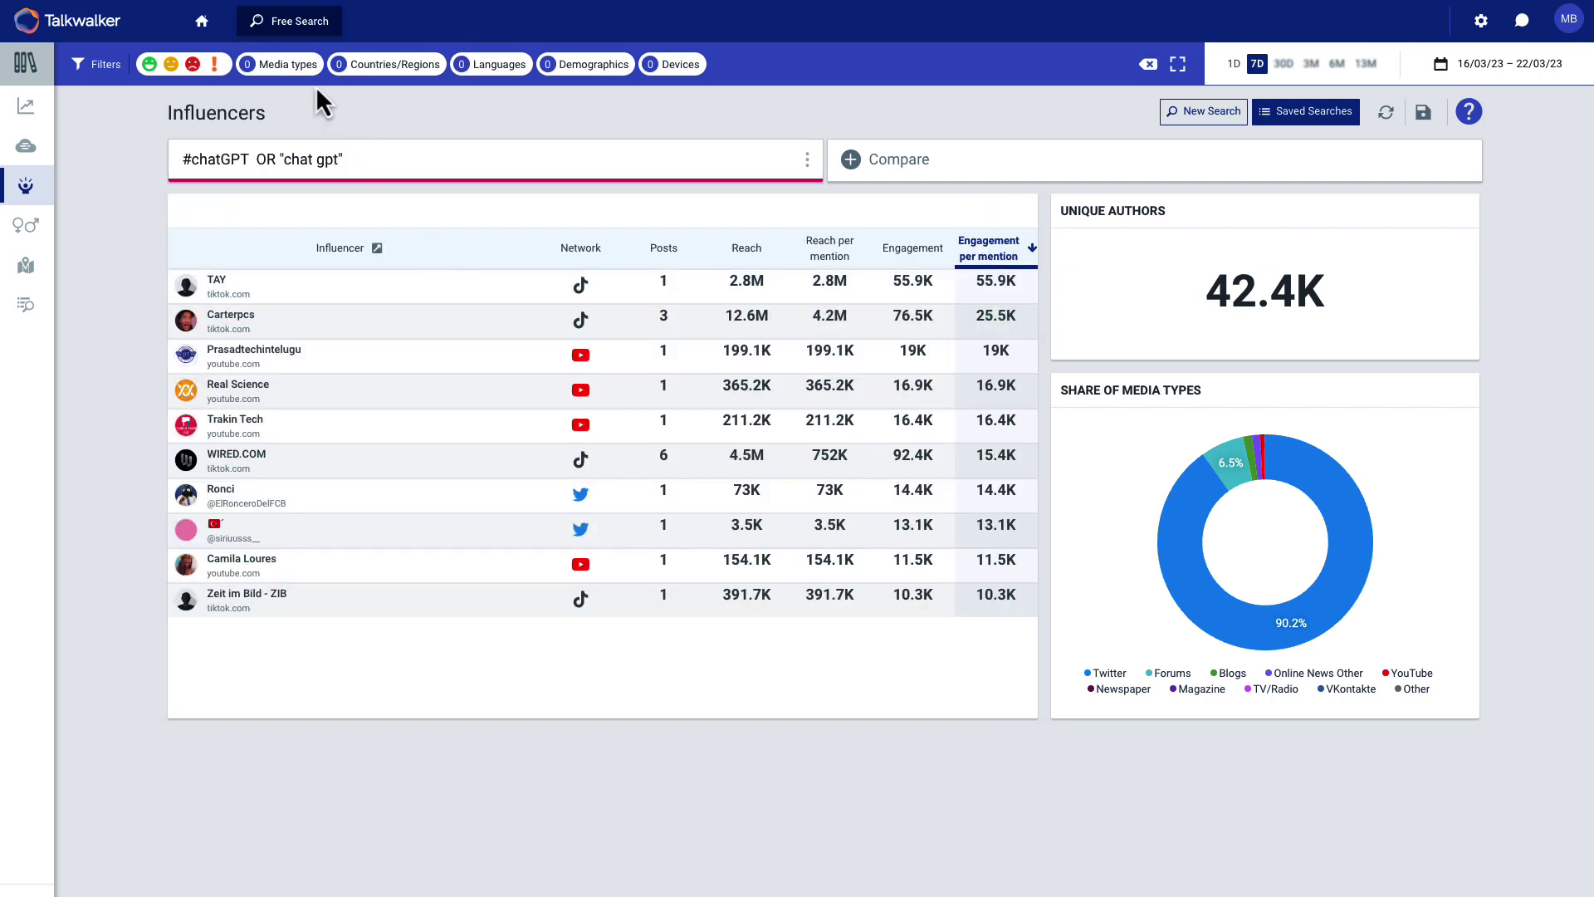
Filter the influencer results to News media only.
left_click(288, 65)
left_click(296, 218)
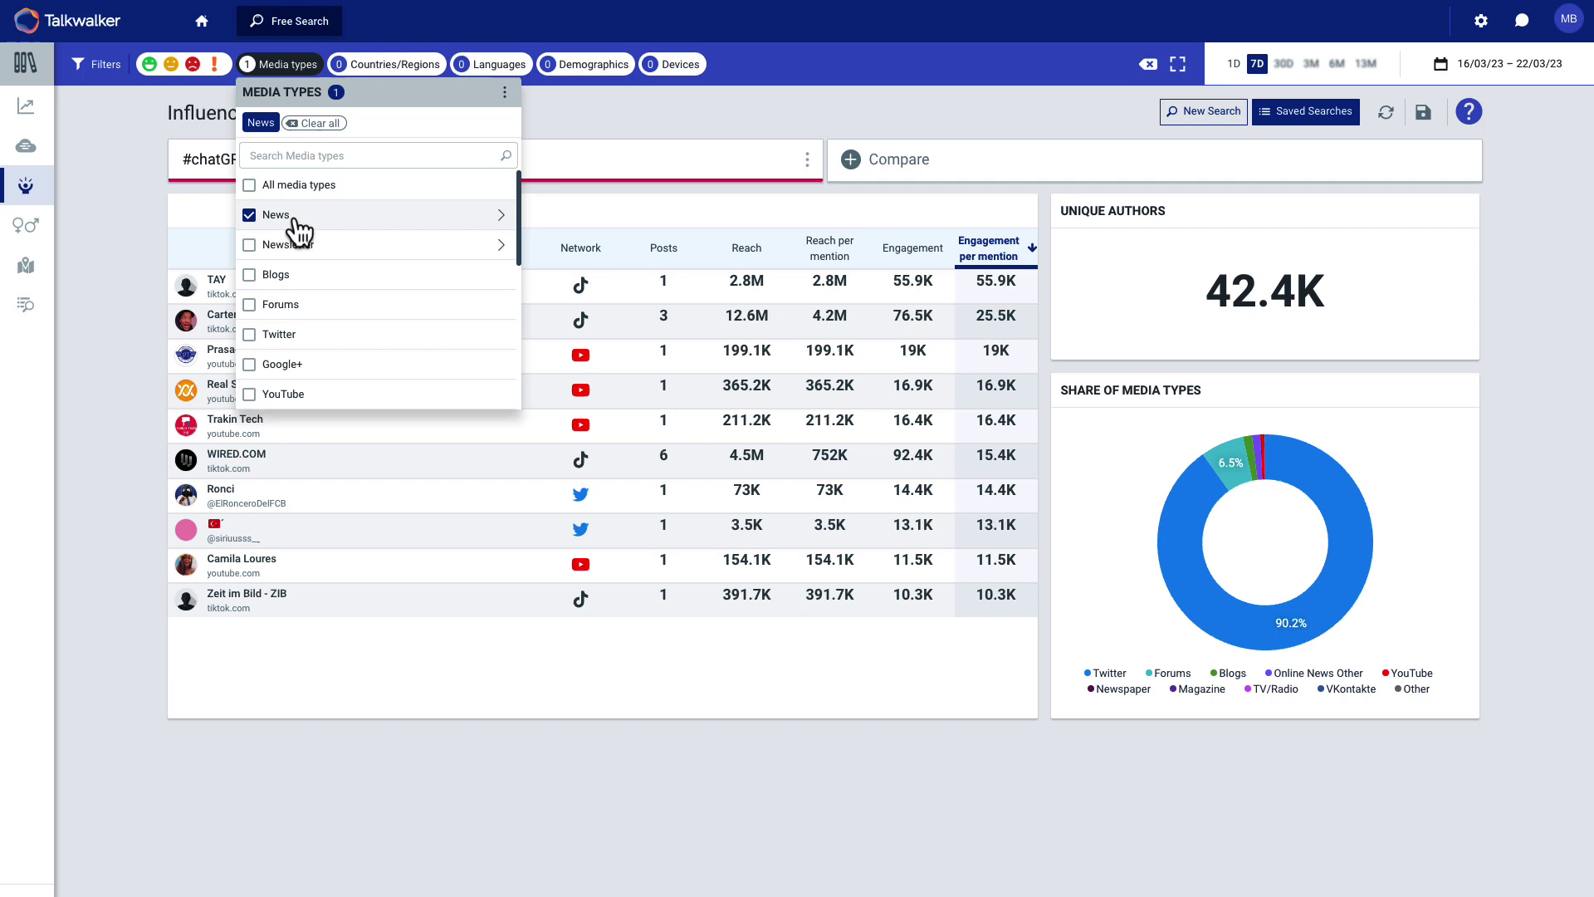
left_click(779, 121)
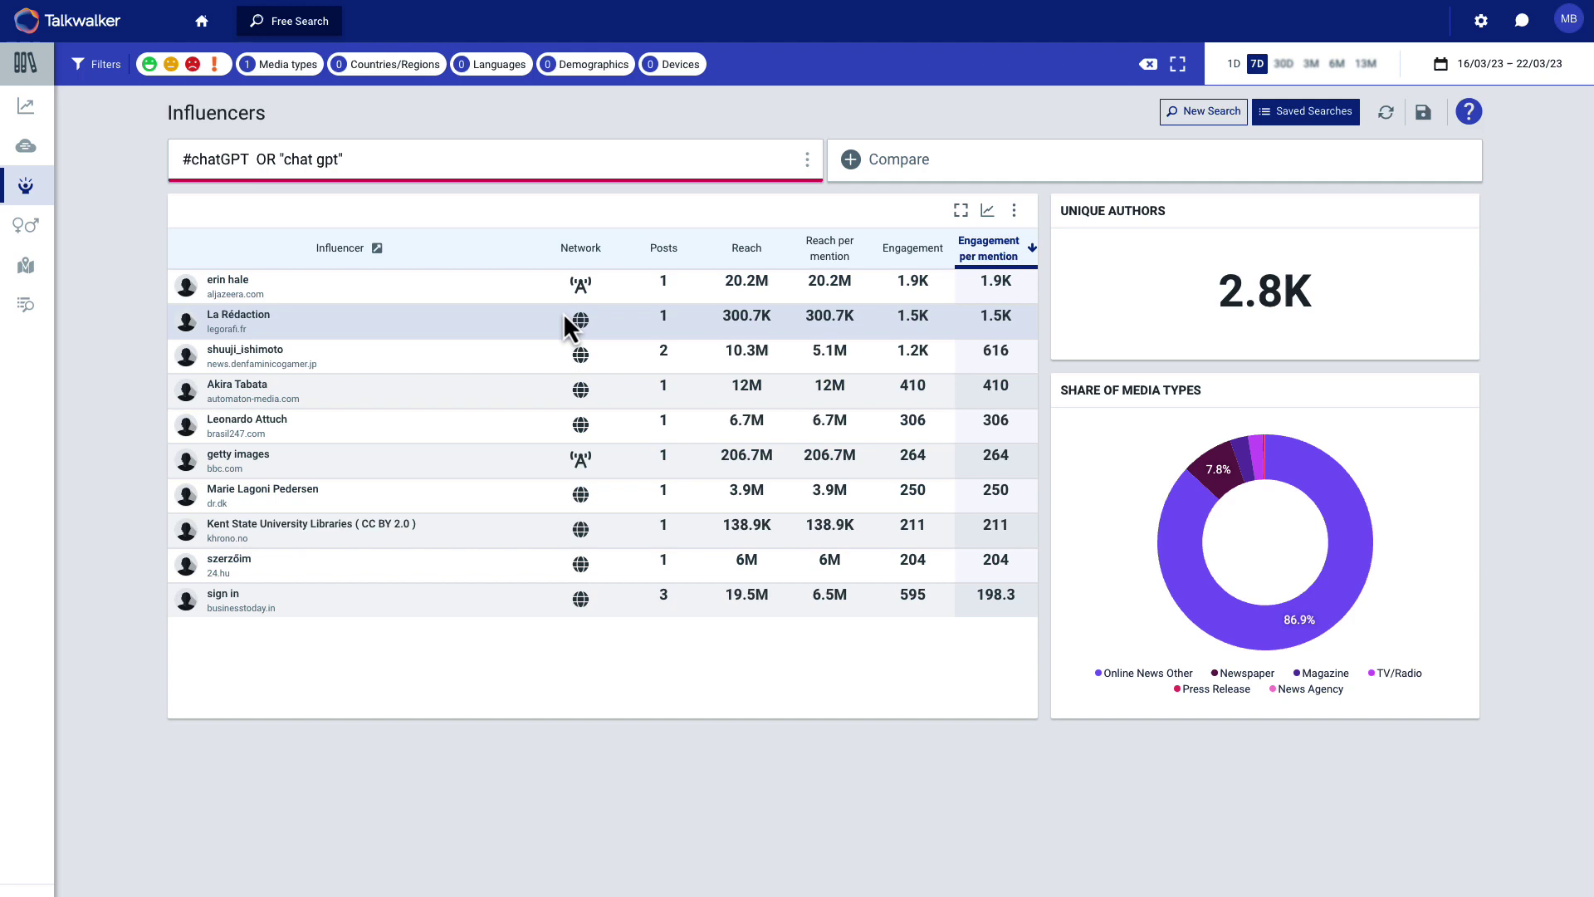
Sort the influencers by reach, then rank them by number of posts.
left_click(745, 248)
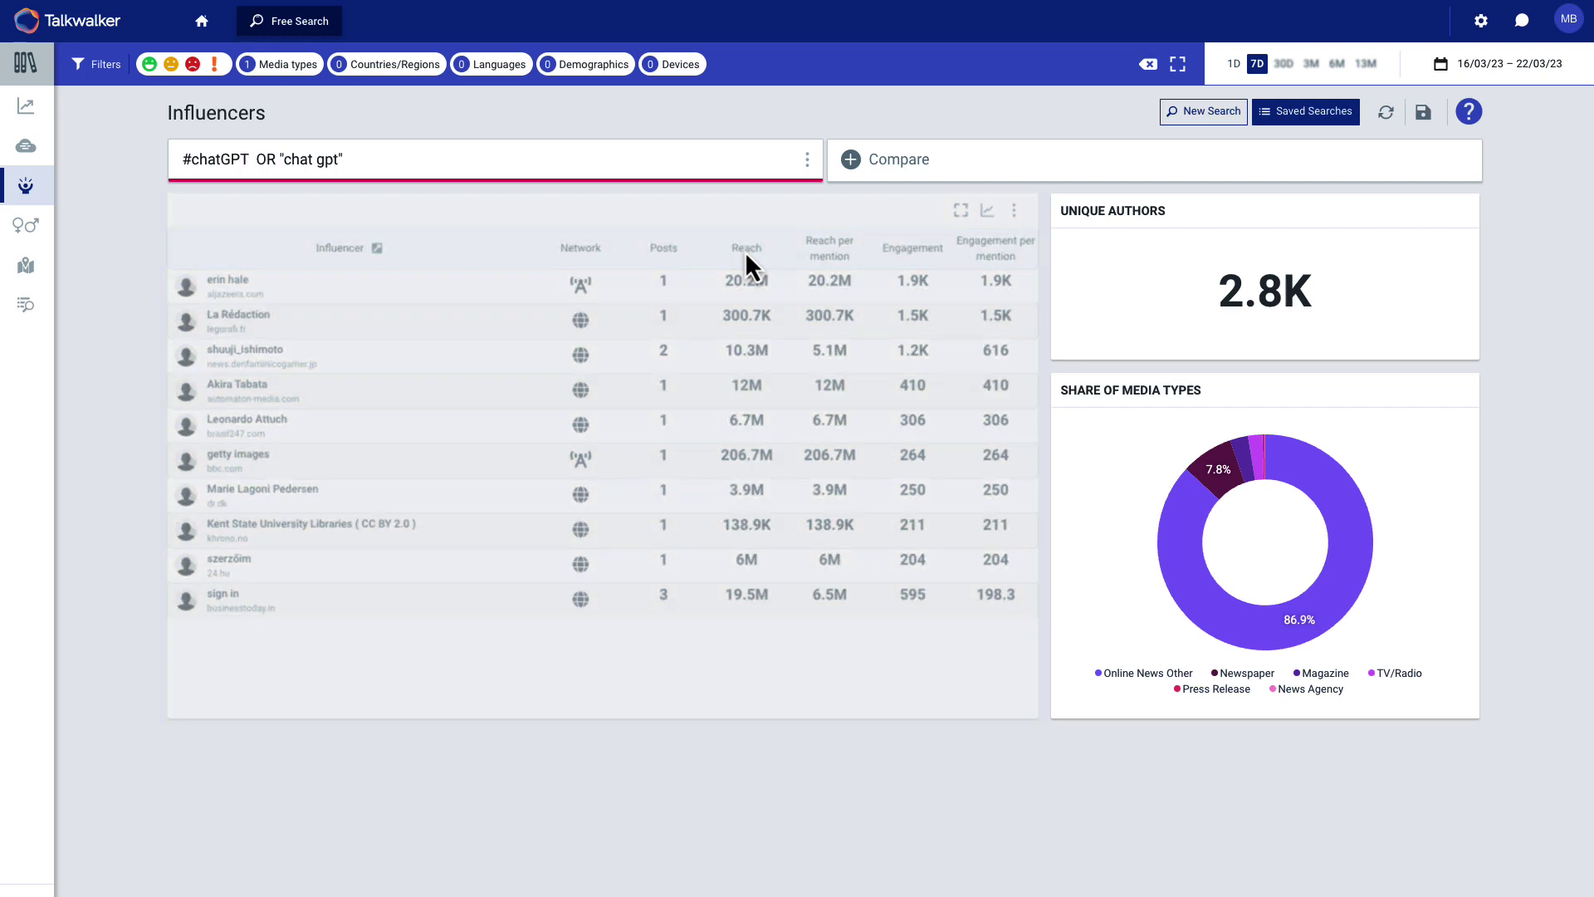
left_click(741, 249)
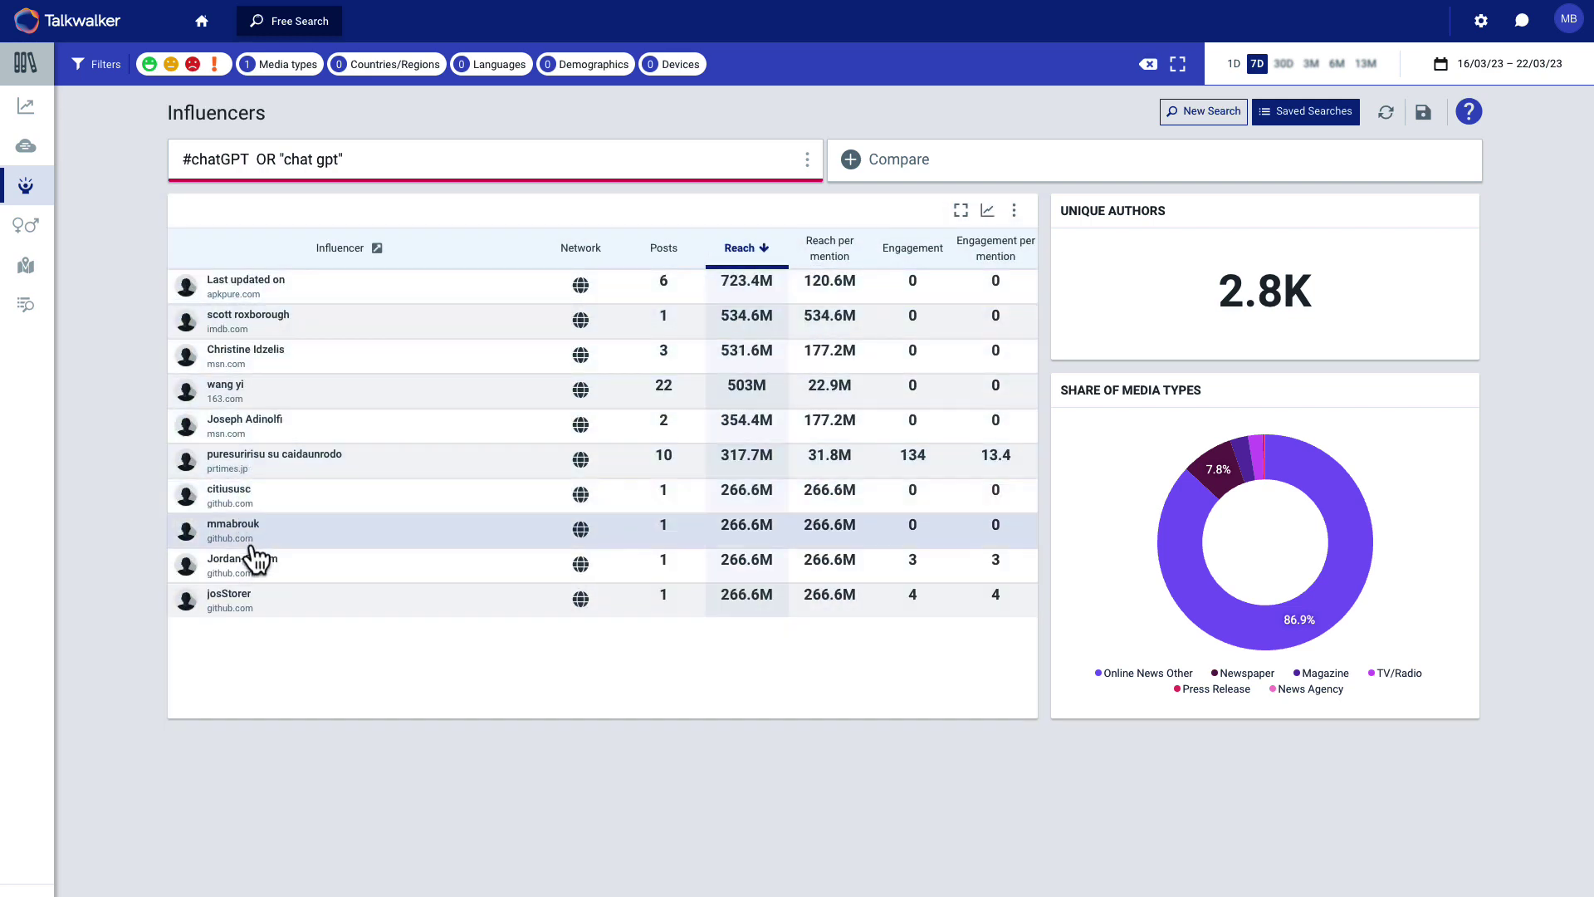
left_click(672, 249)
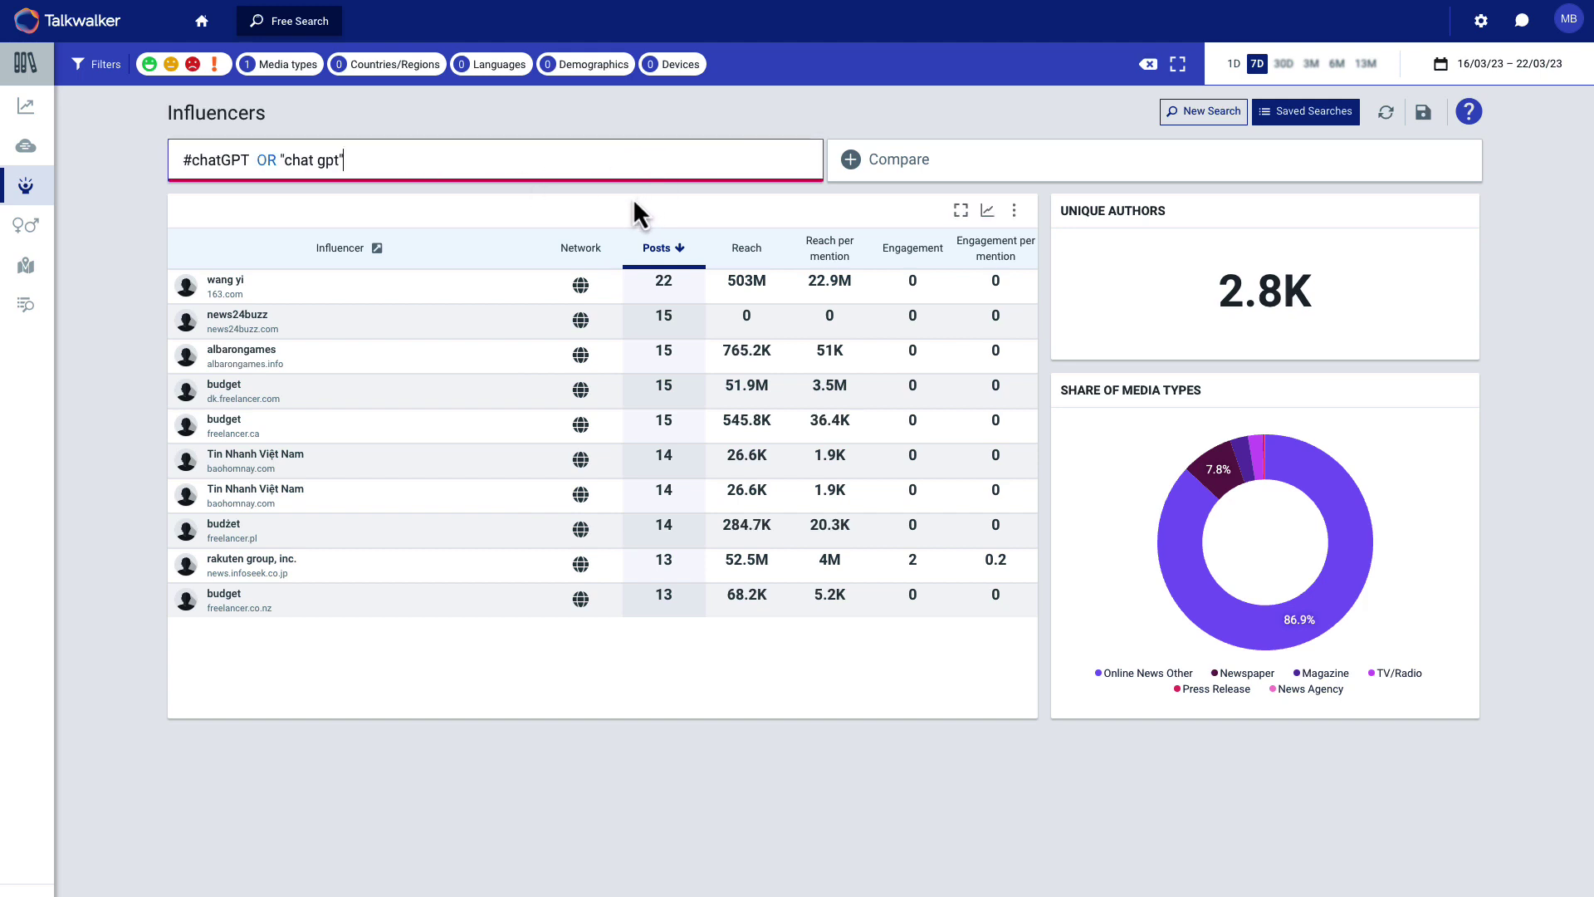
Show the Demographics world map with the News-only media filter cleared, led by United States 38.5%.
left_click(37, 236)
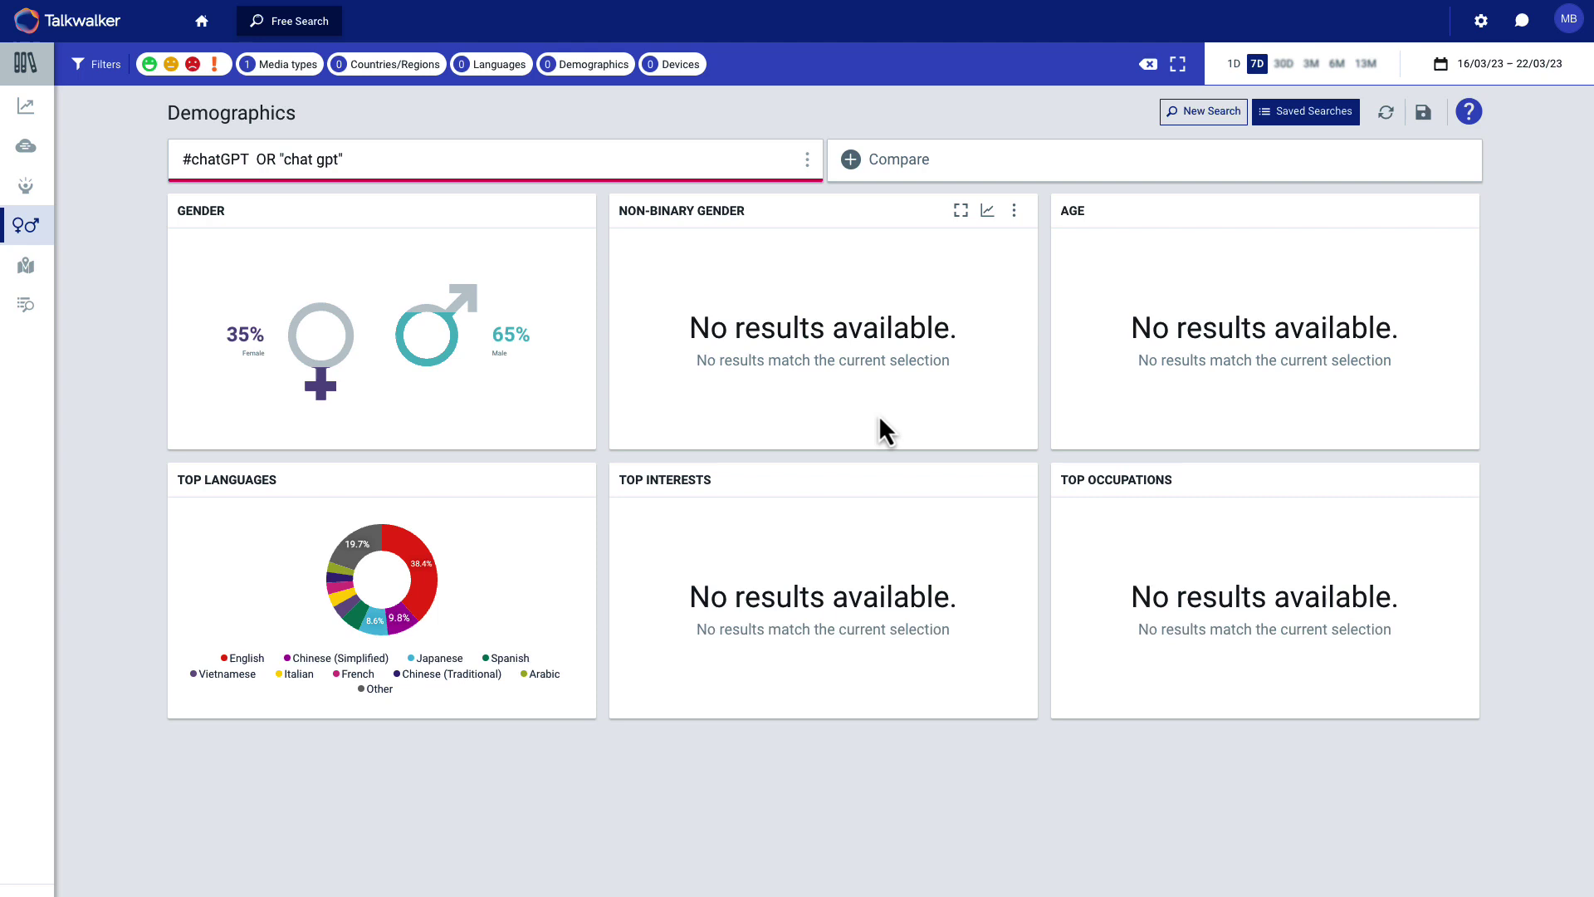
left_click(305, 73)
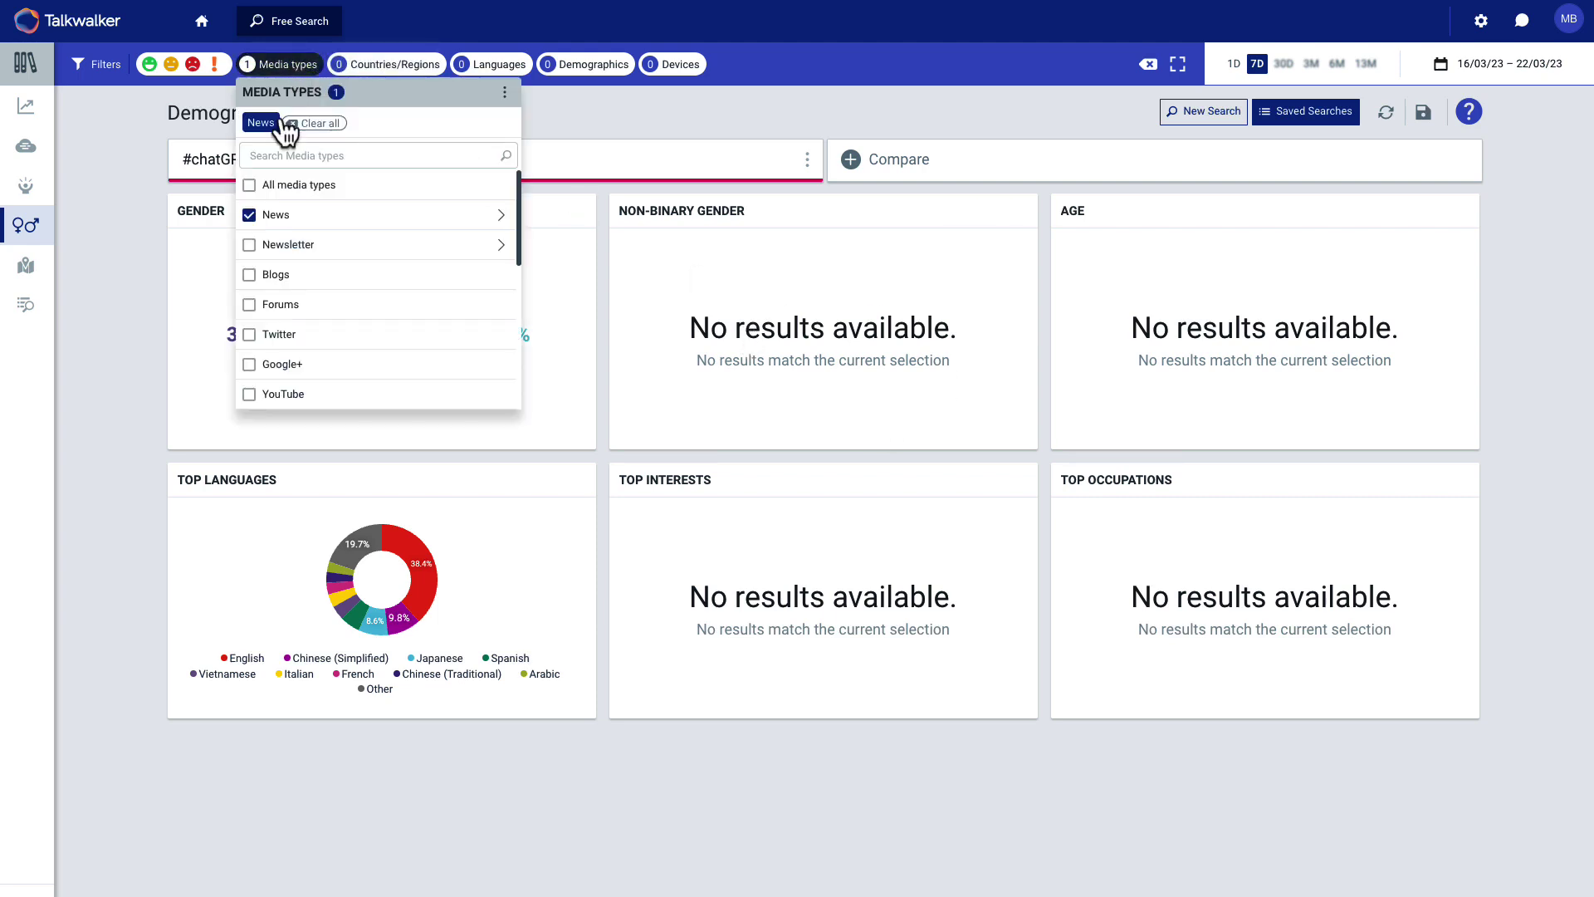
left_click(304, 125)
left_click(635, 123)
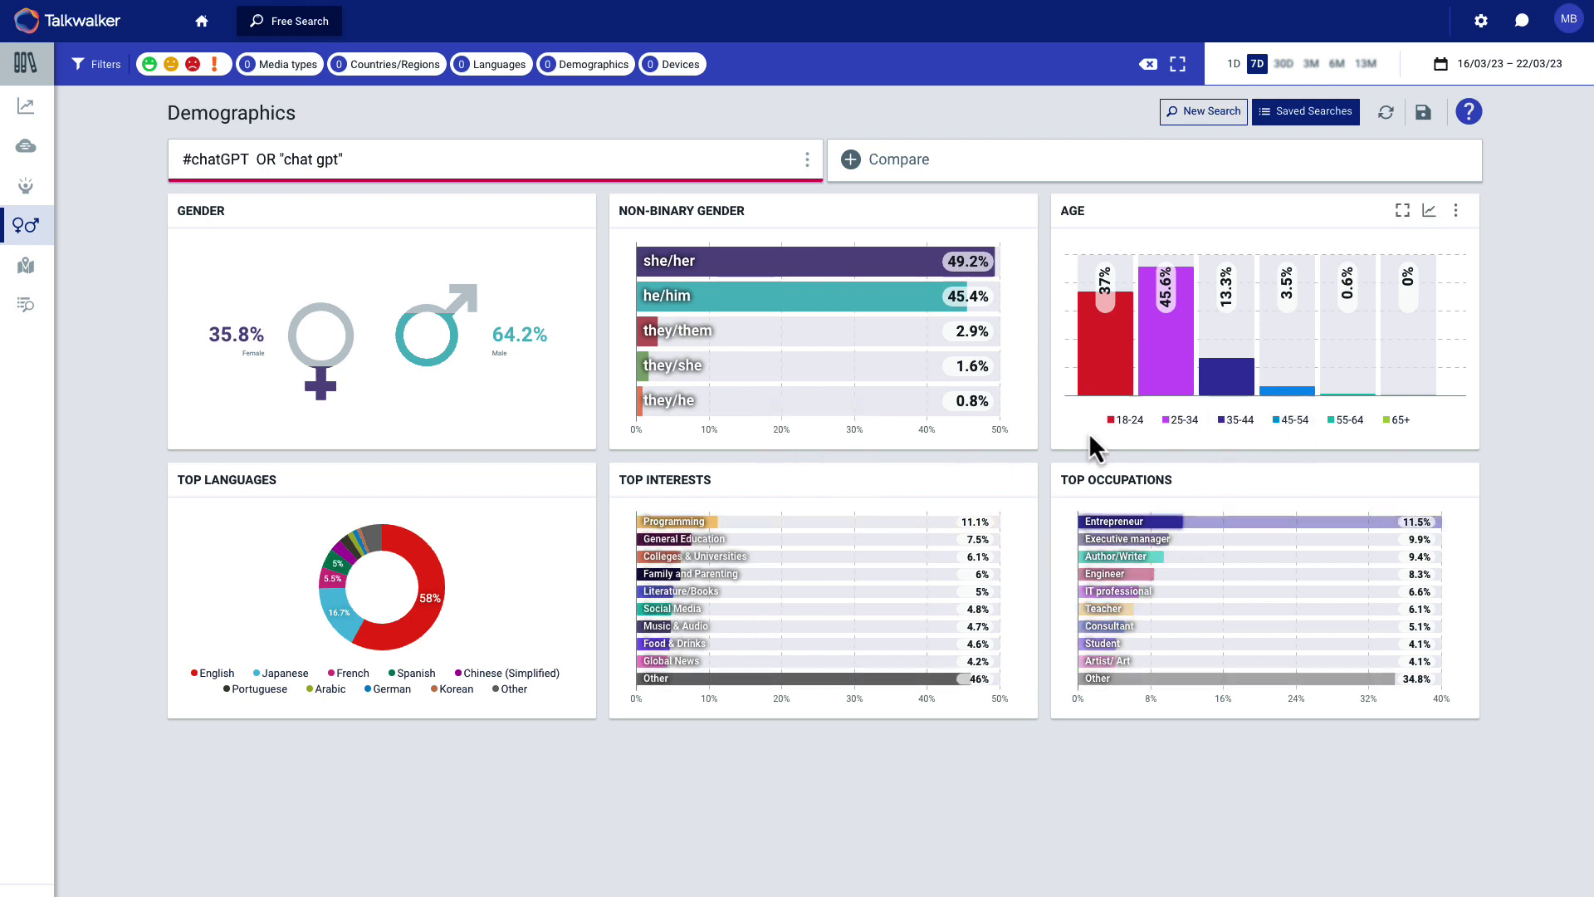
Show the World Map of results with the Countries/Regions filter set to North America.
mouse_move(262, 362)
left_click(24, 281)
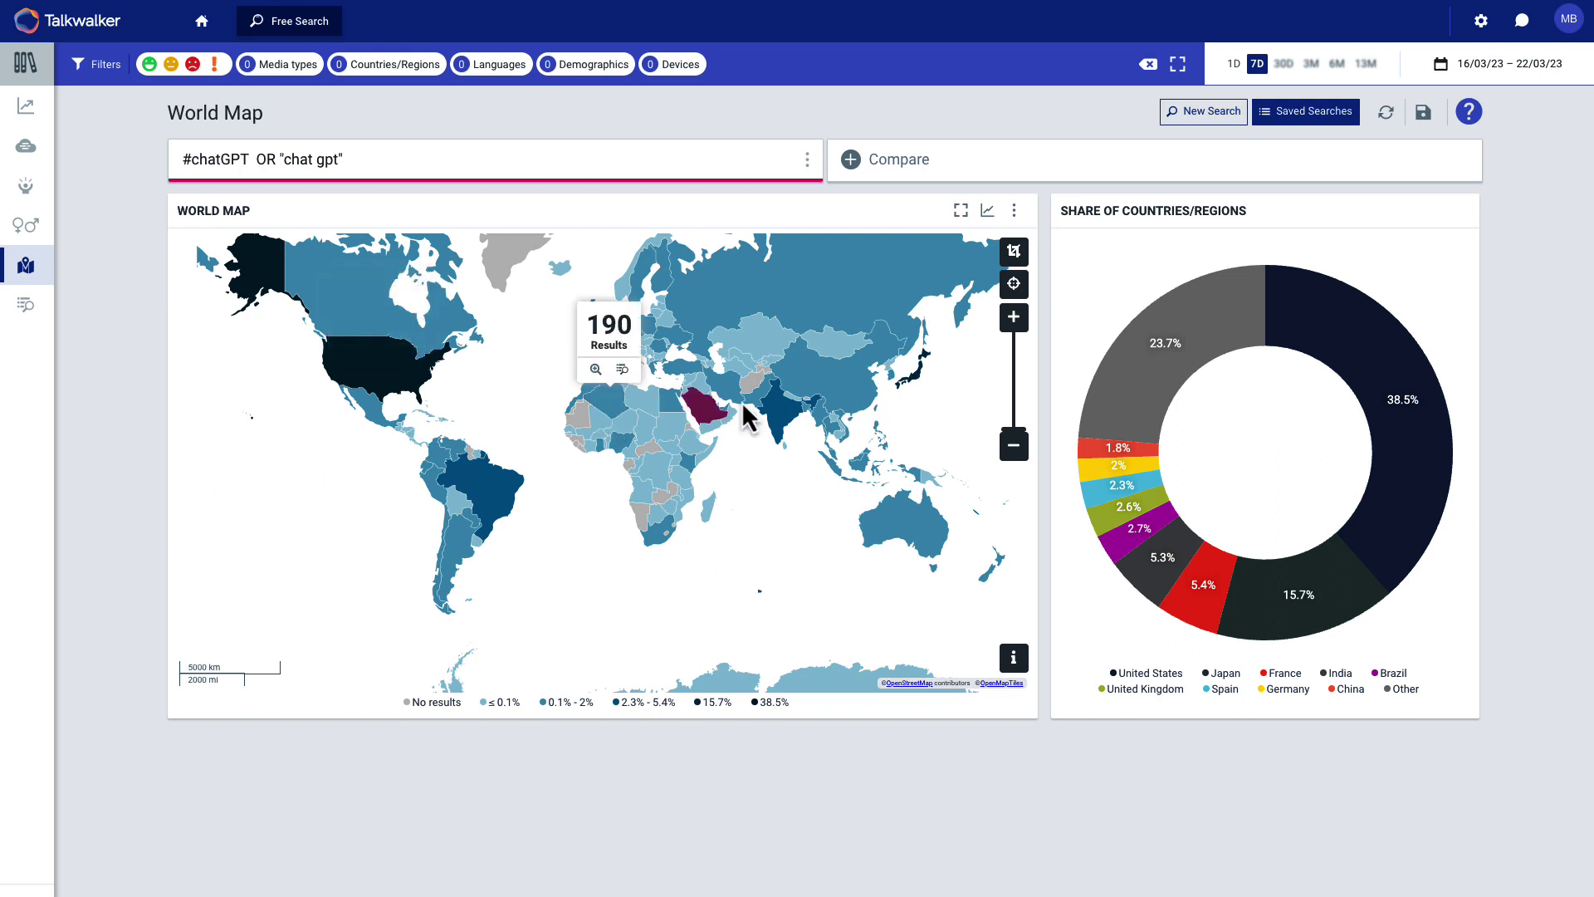
mouse_move(791, 426)
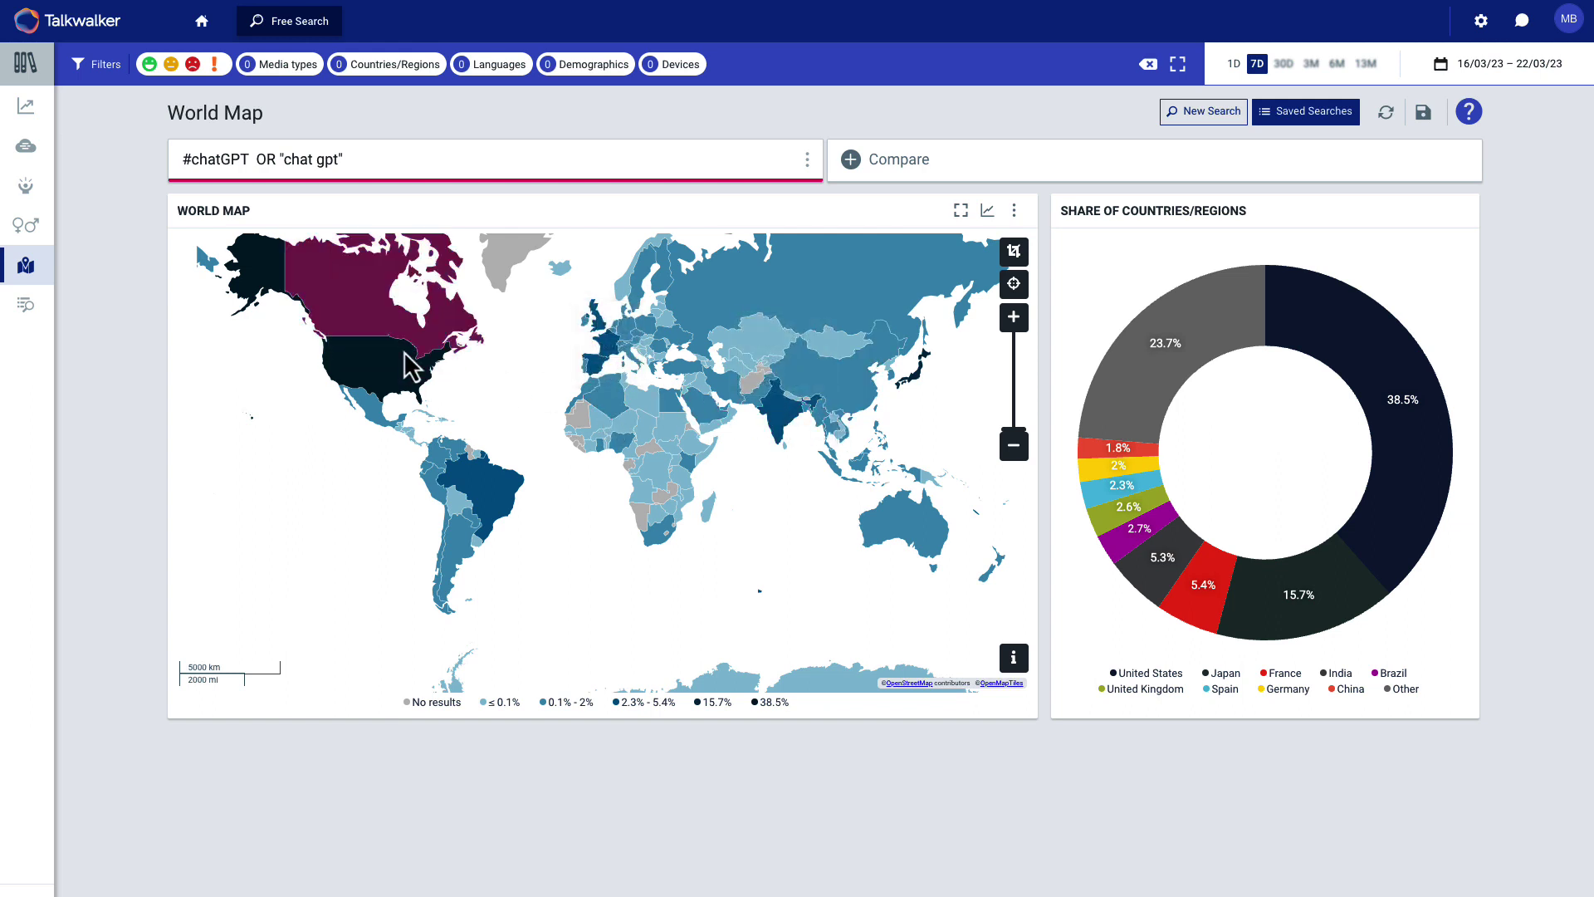
left_click(372, 72)
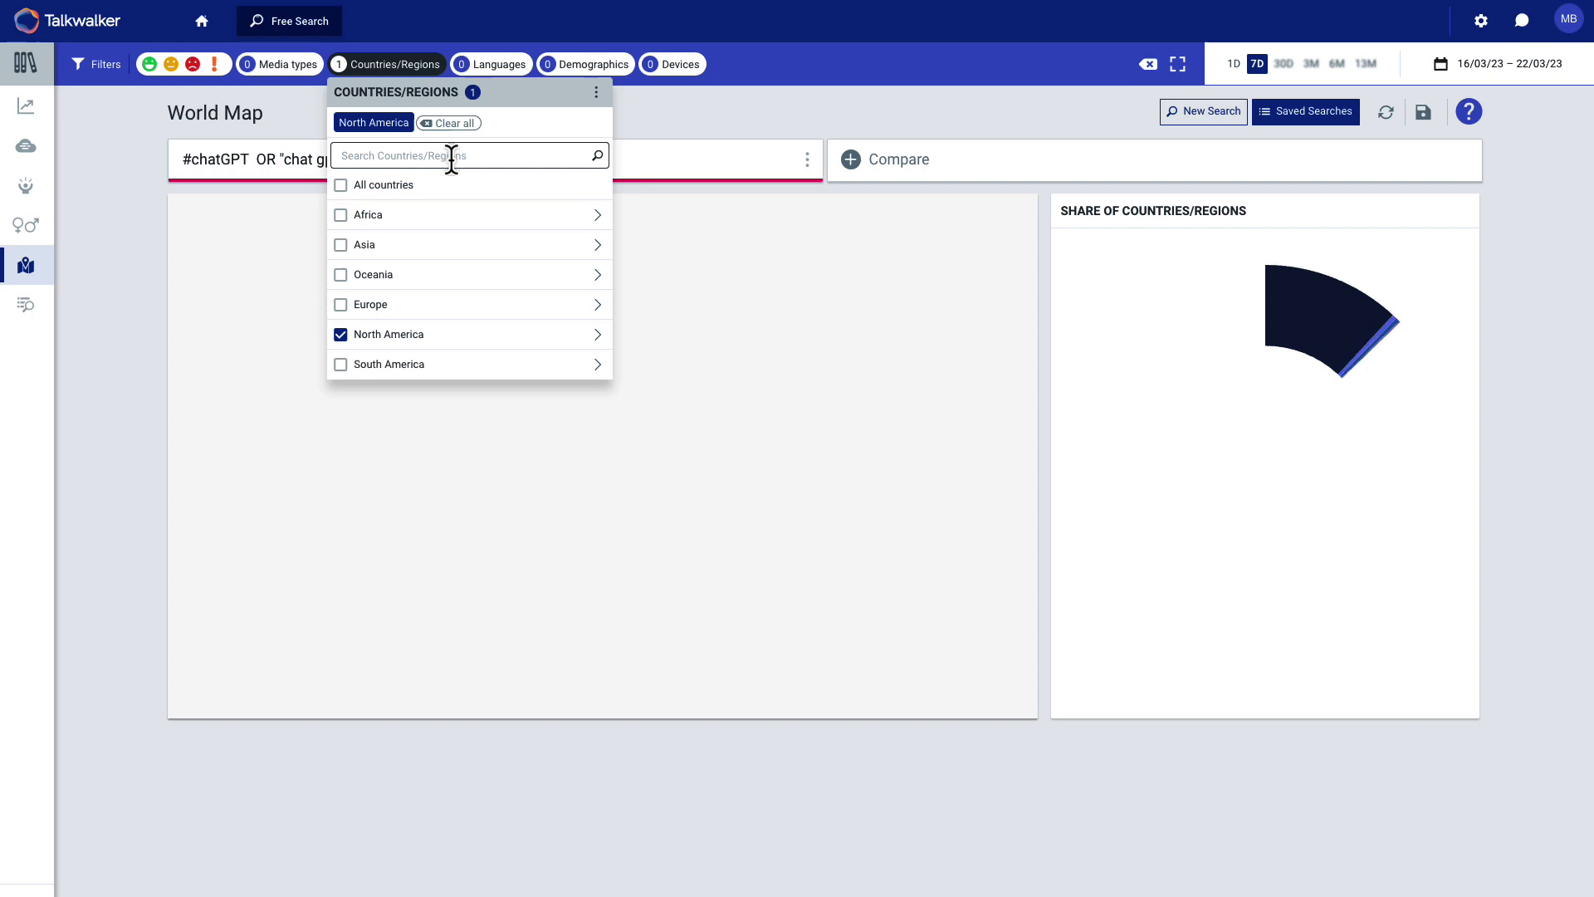
Filter Countries/Regions to the United States by searching 'United'.
left_click(452, 156)
type("Uni")
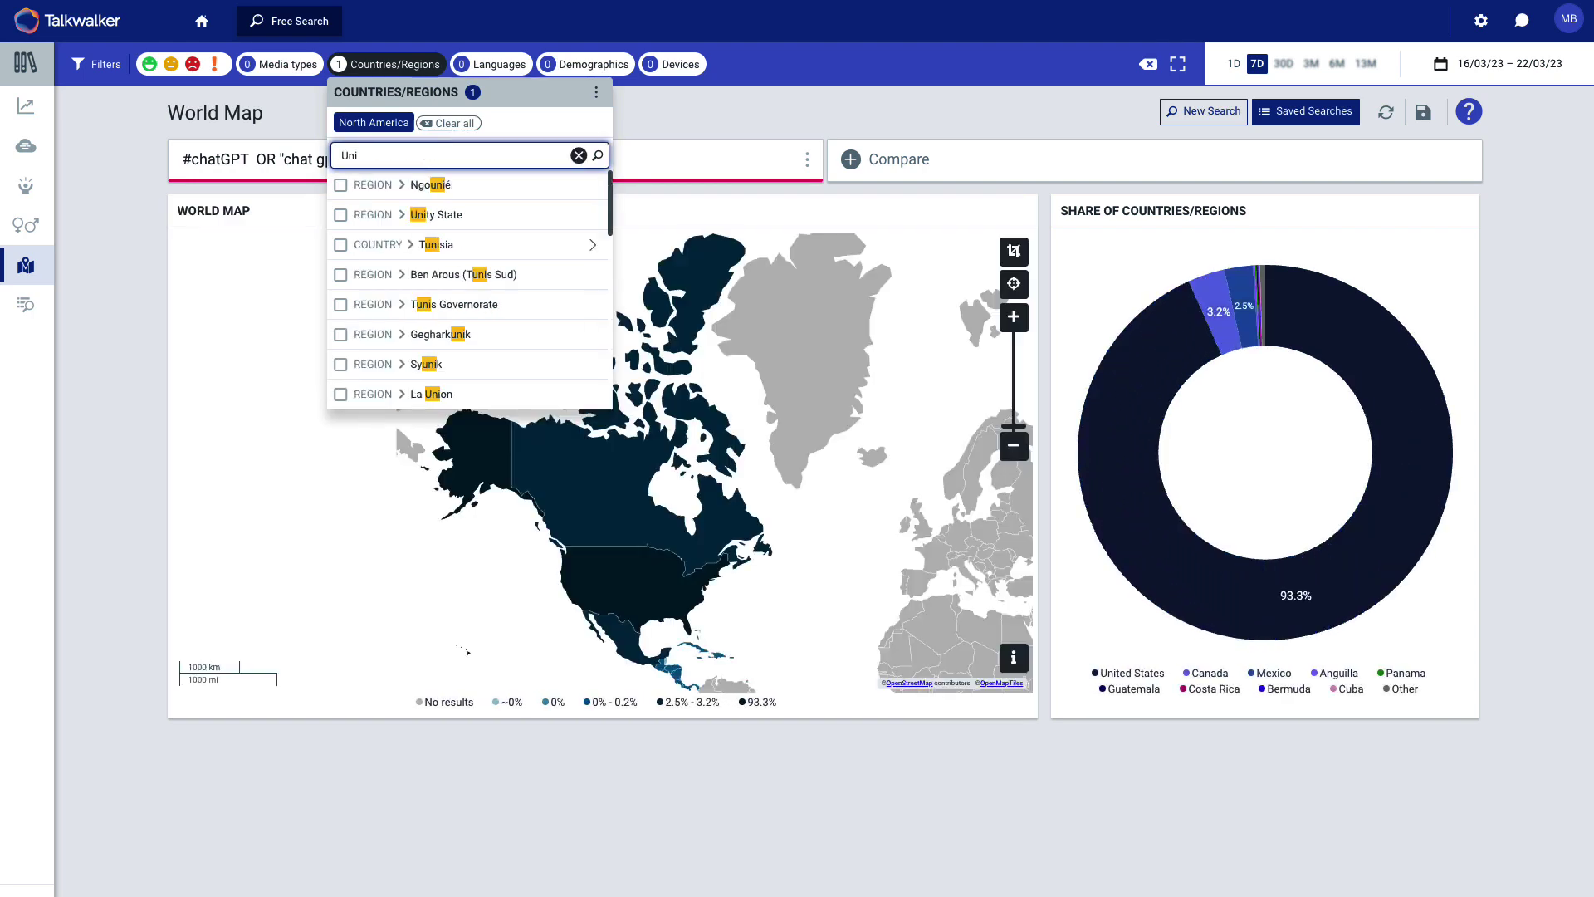
type("ted")
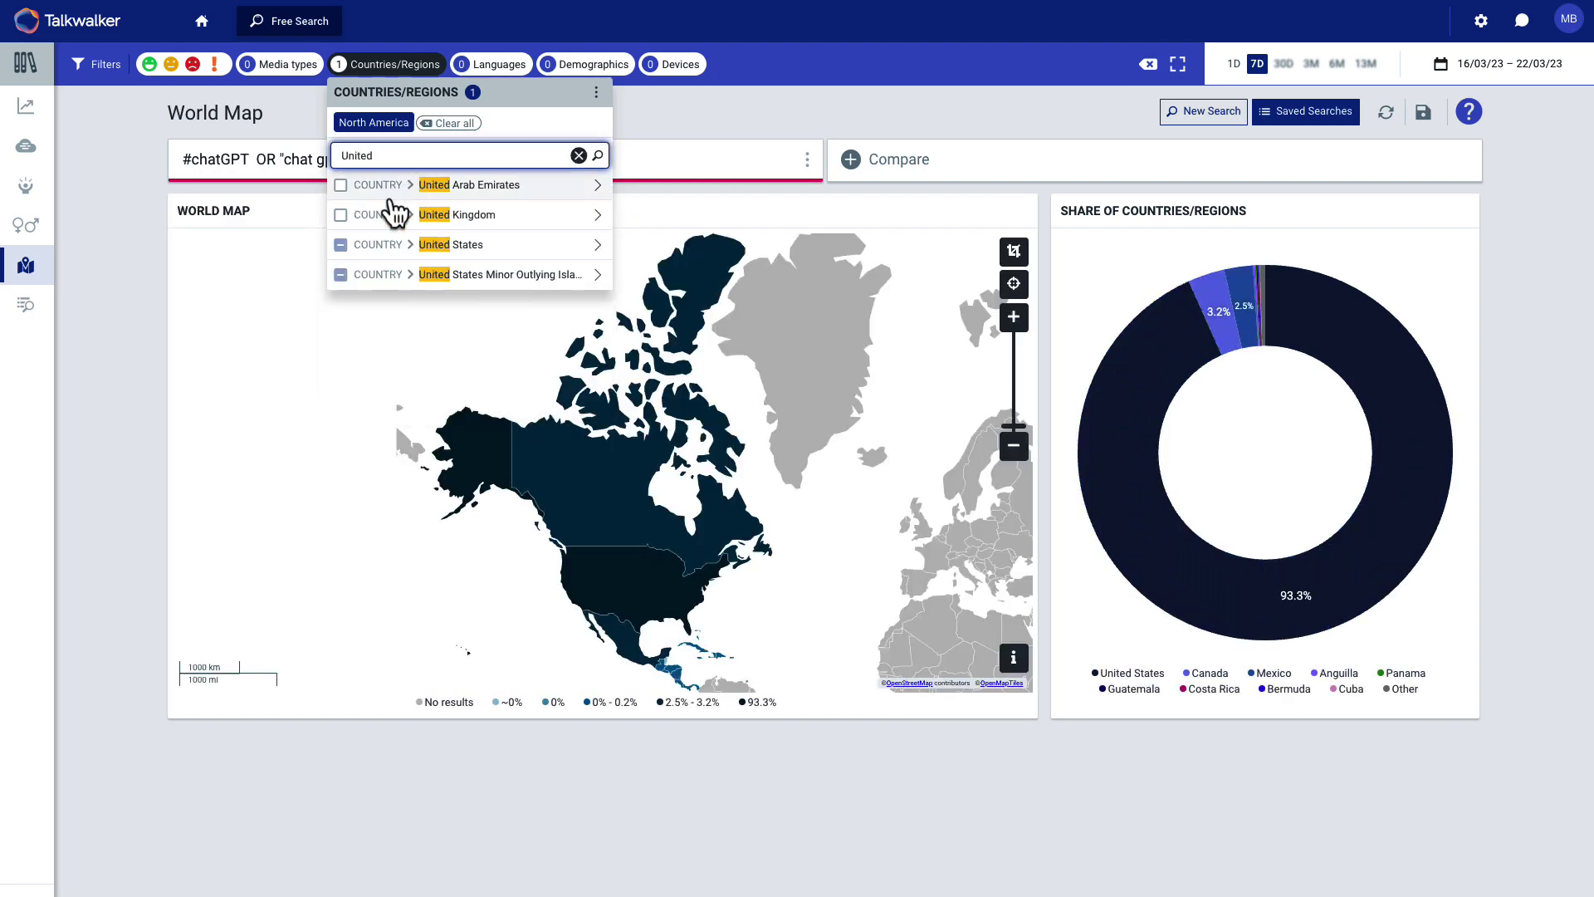
left_click(341, 245)
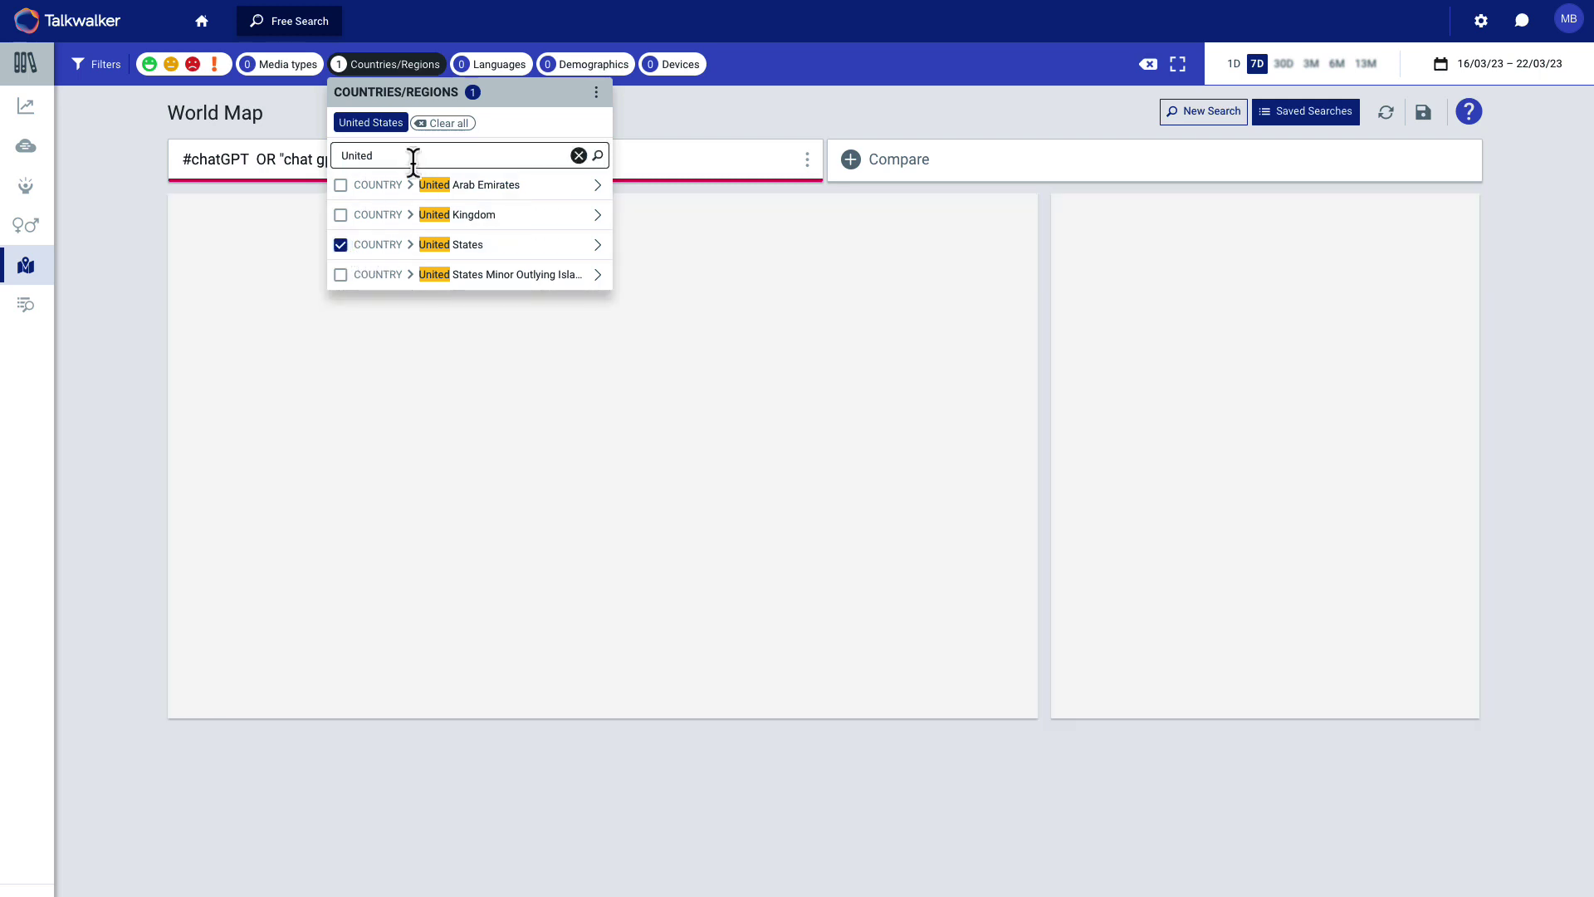
left_click(730, 108)
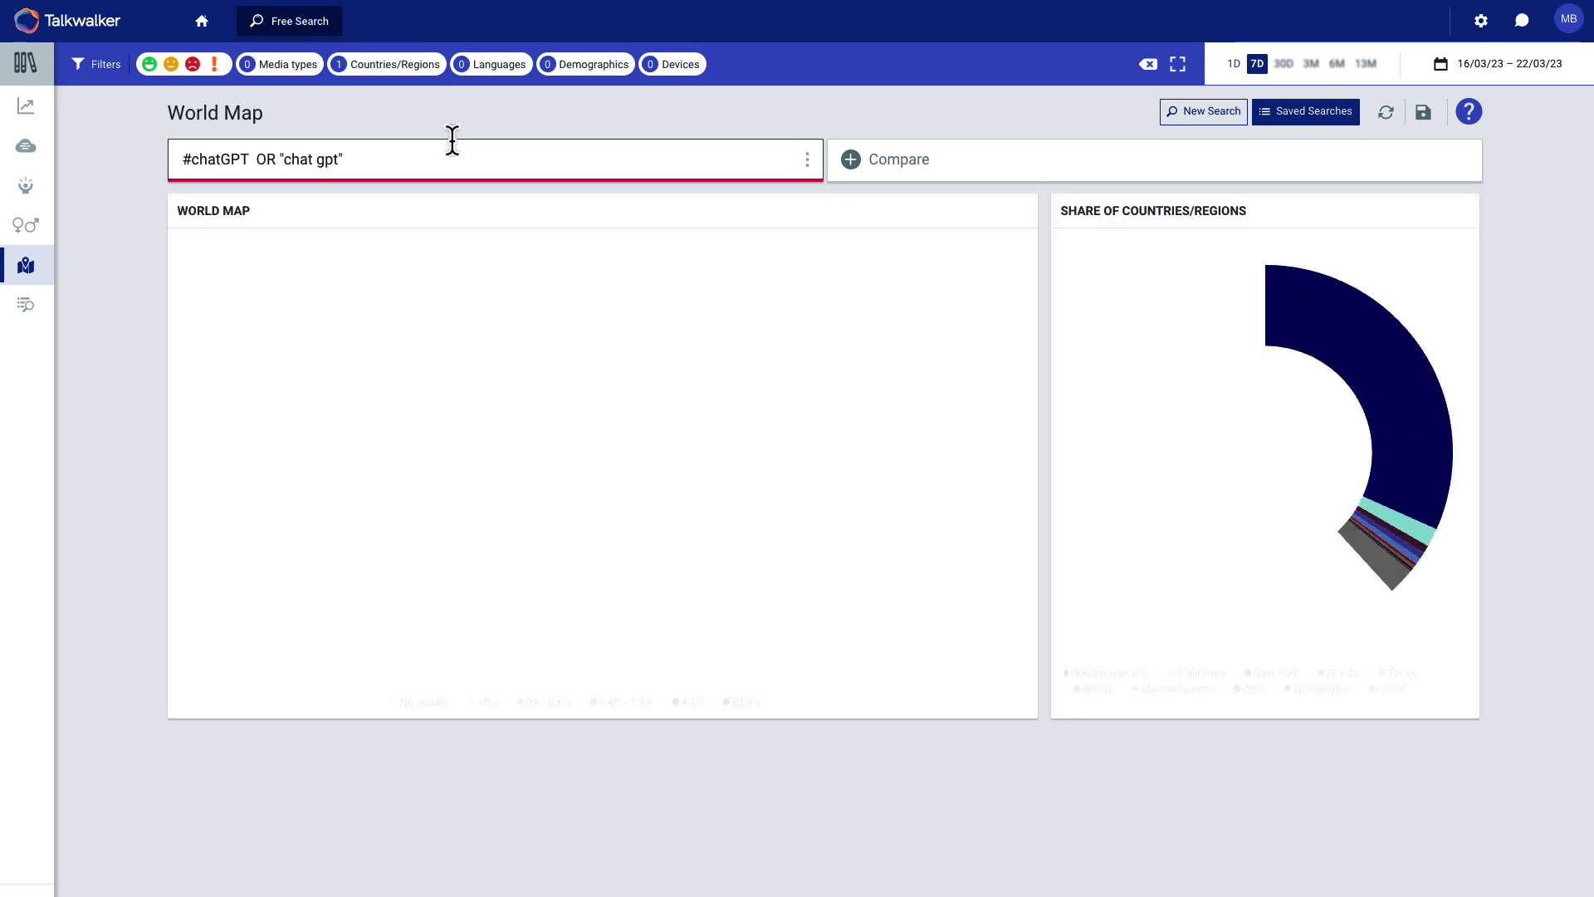
Check the result counts for Minnesota and California on the US state map.
left_click(673, 322)
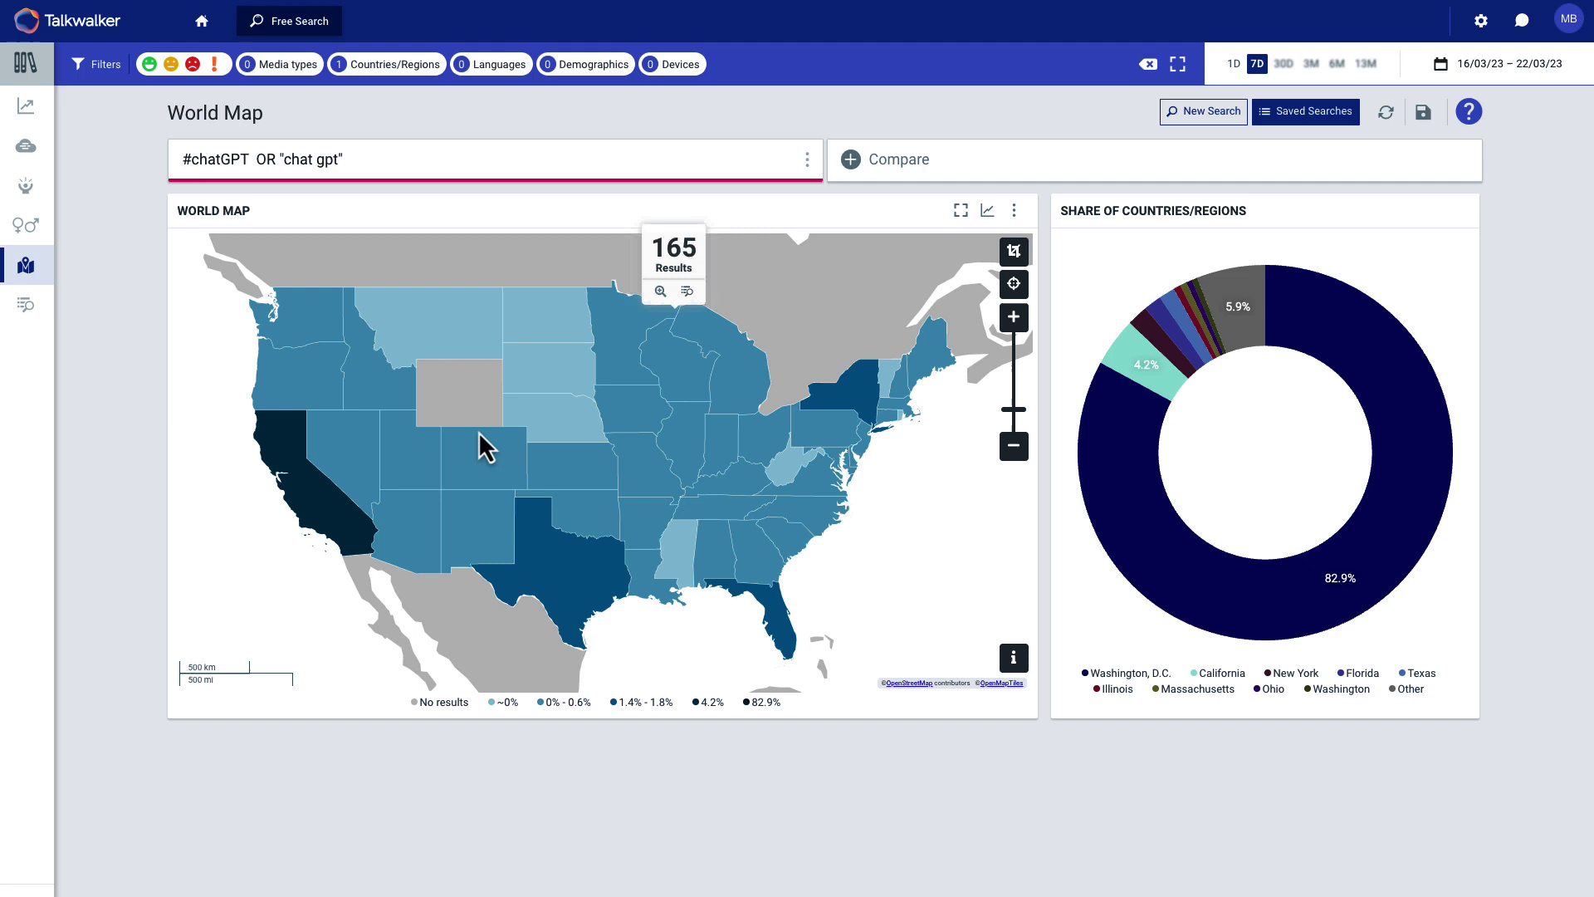
left_click(304, 490)
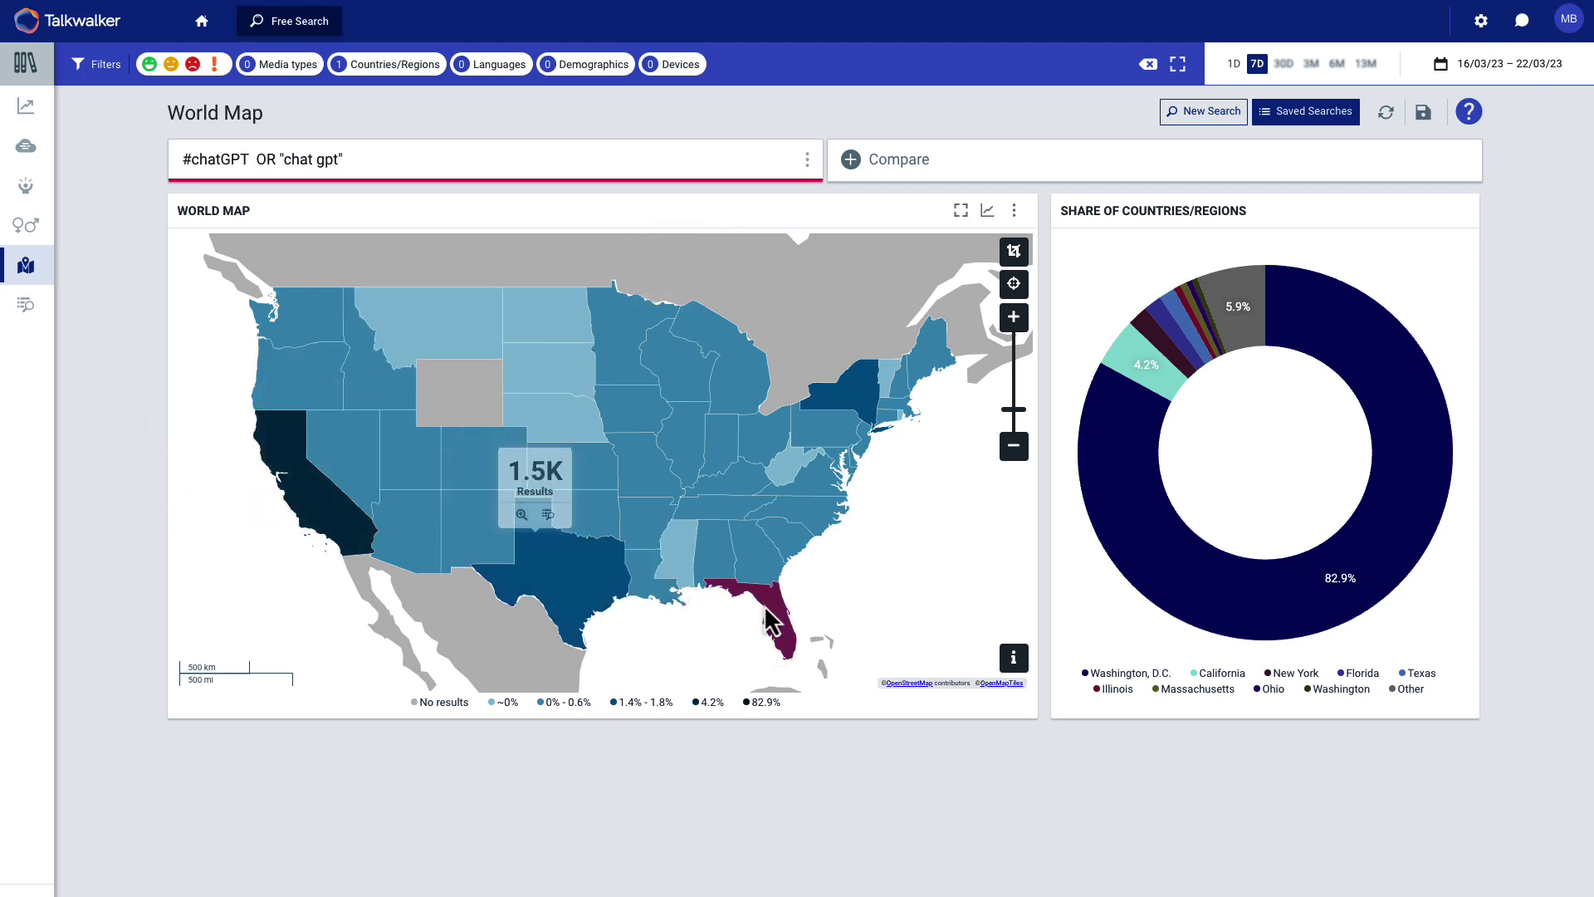
mouse_move(625, 352)
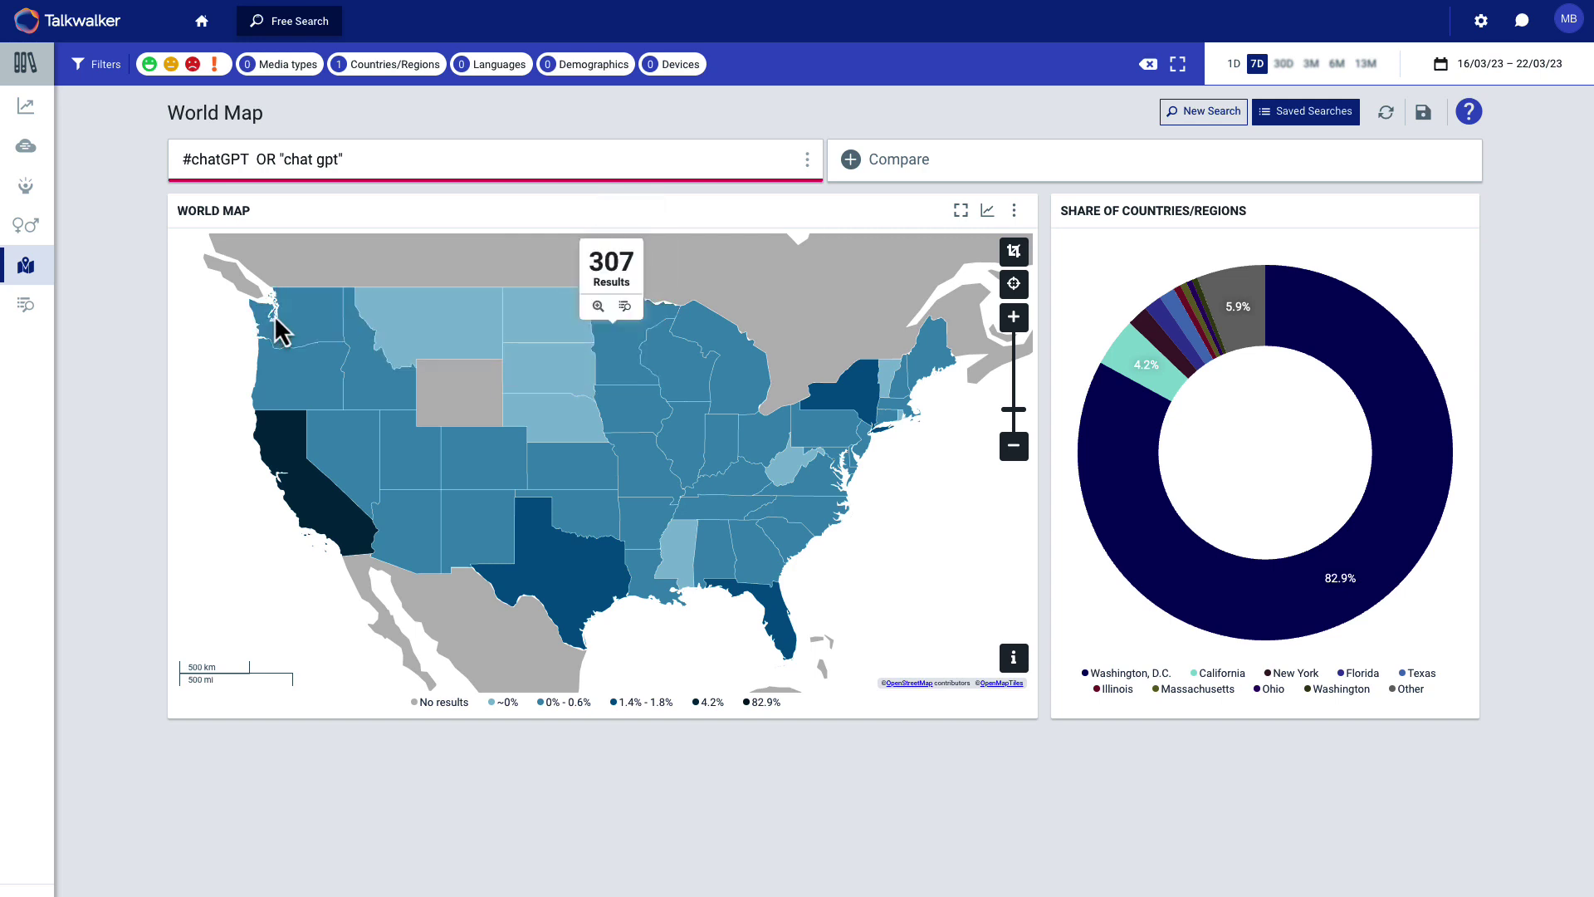
mouse_move(278, 329)
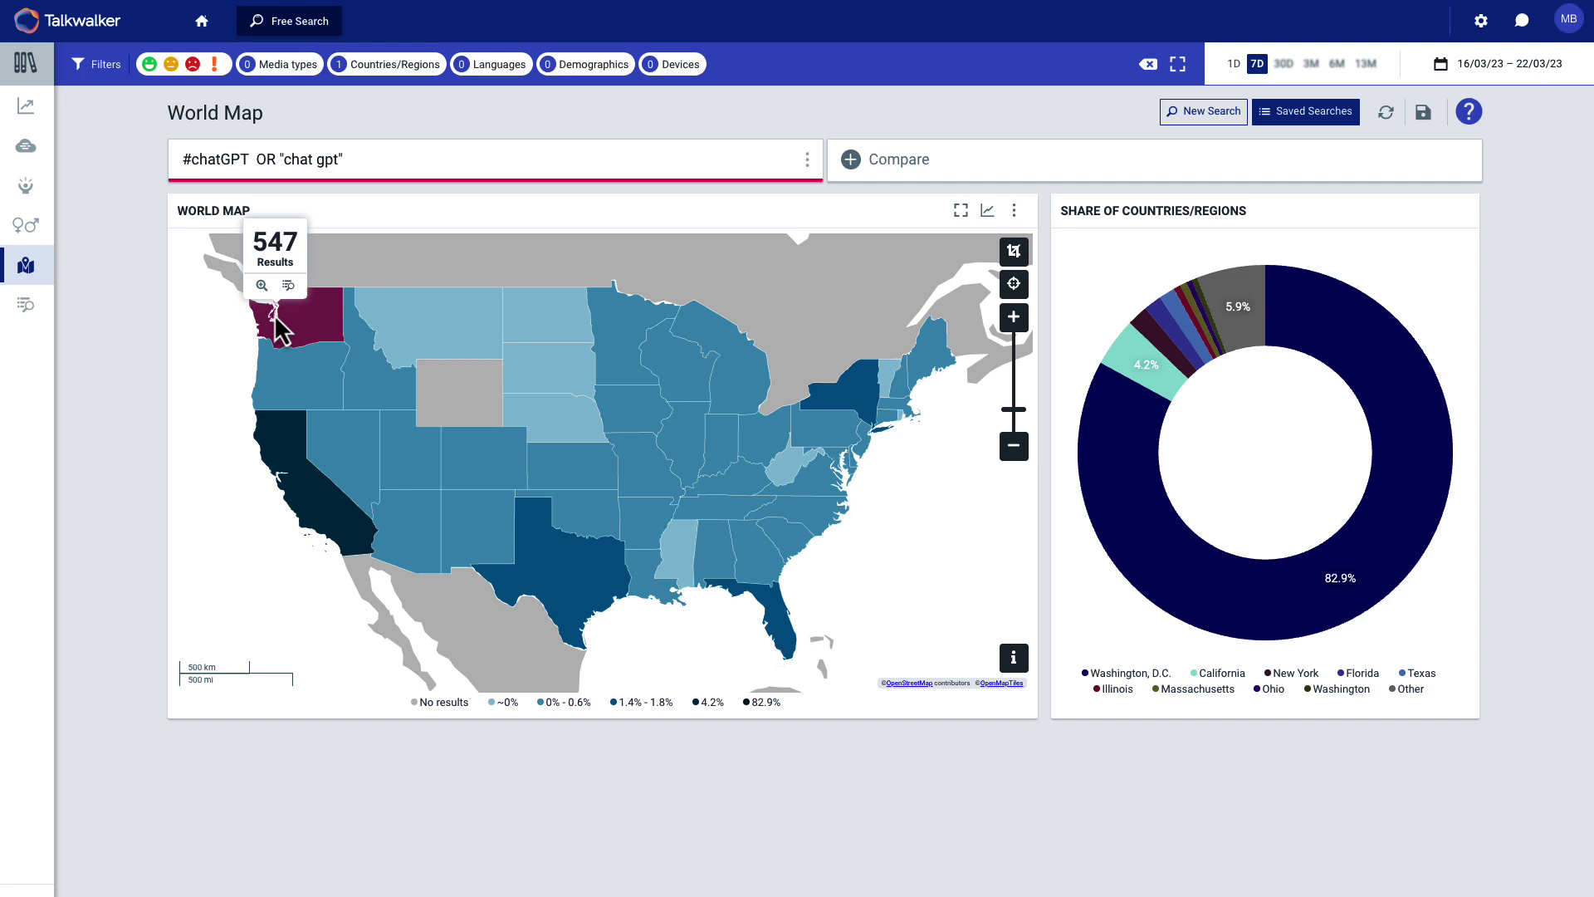
Show Key Metrics for the one-day range 21/03/23 – 22/03/23.
left_click(27, 105)
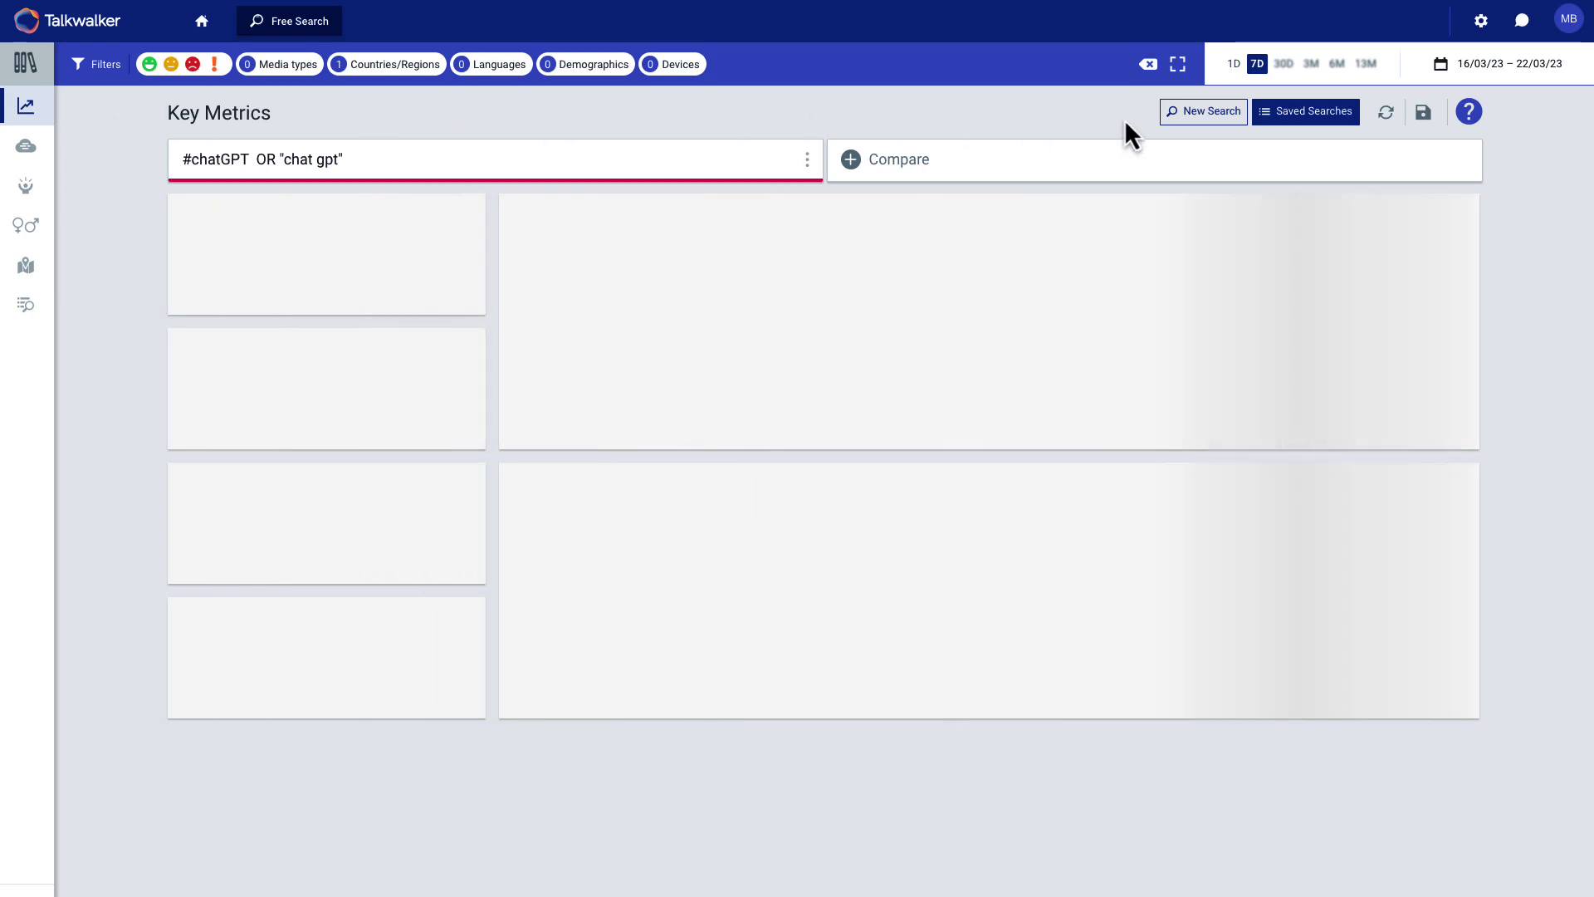
left_click(1238, 65)
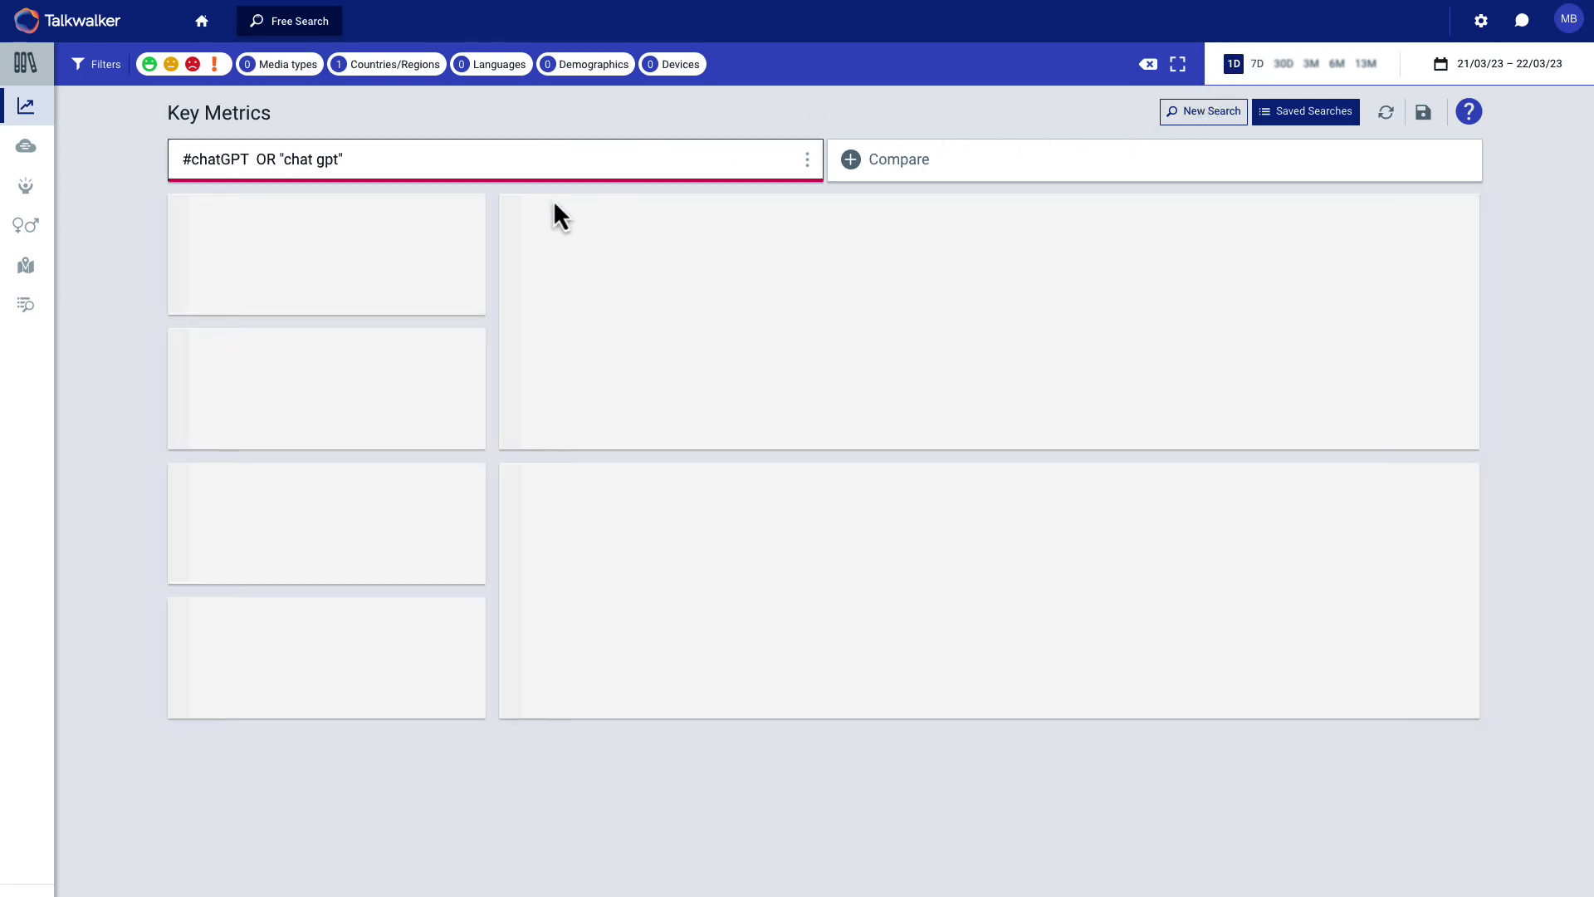